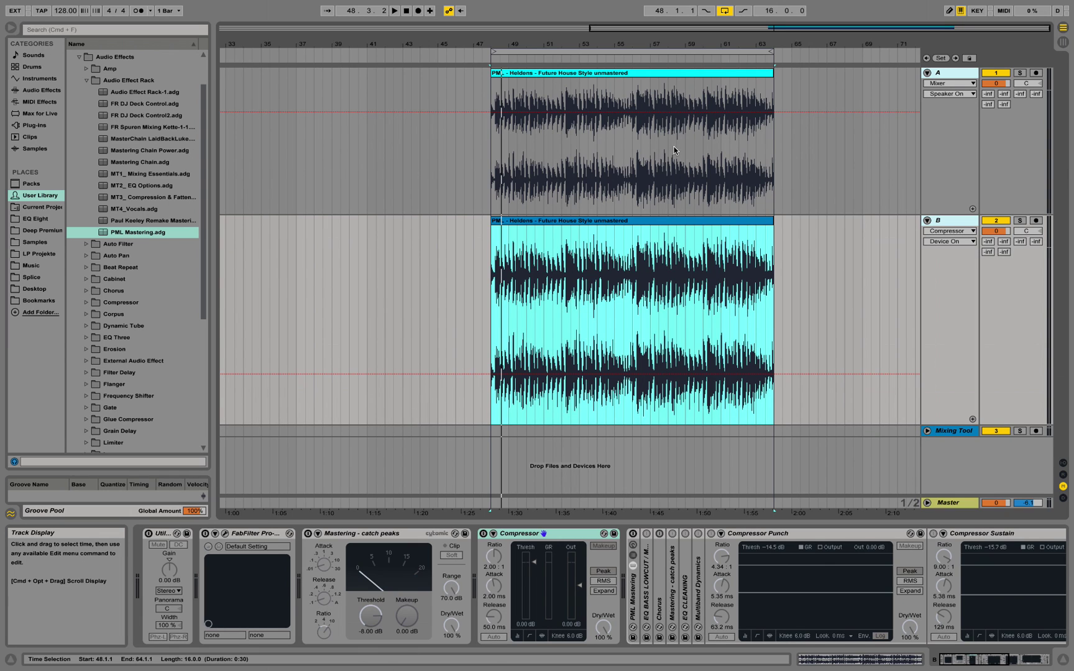
- Solo track A, then select track B's clip to show its chain and unsolo A
{"action": "left_click", "coordinate": [559, 73]}
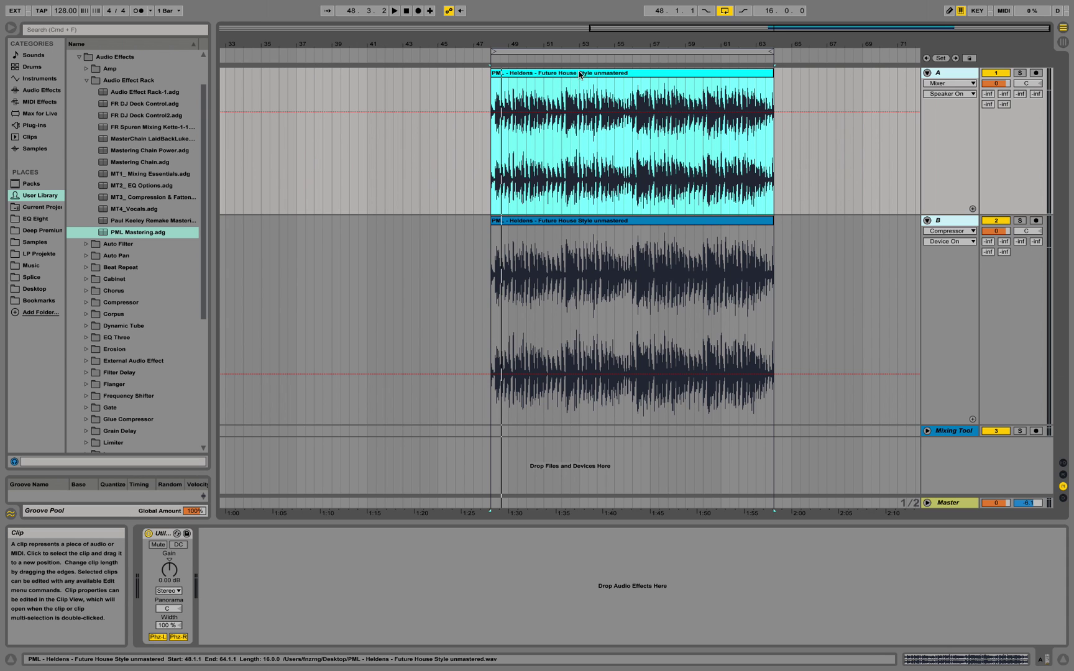
{"action": "left_click", "coordinate": [1019, 73]}
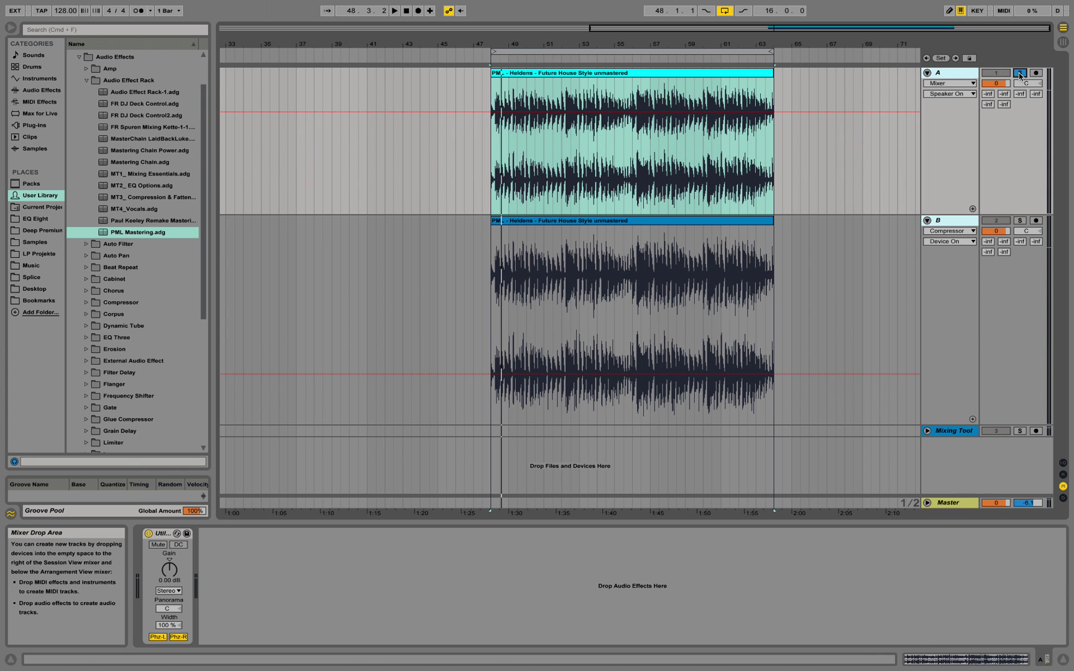
{"action": "left_click", "coordinate": [643, 74]}
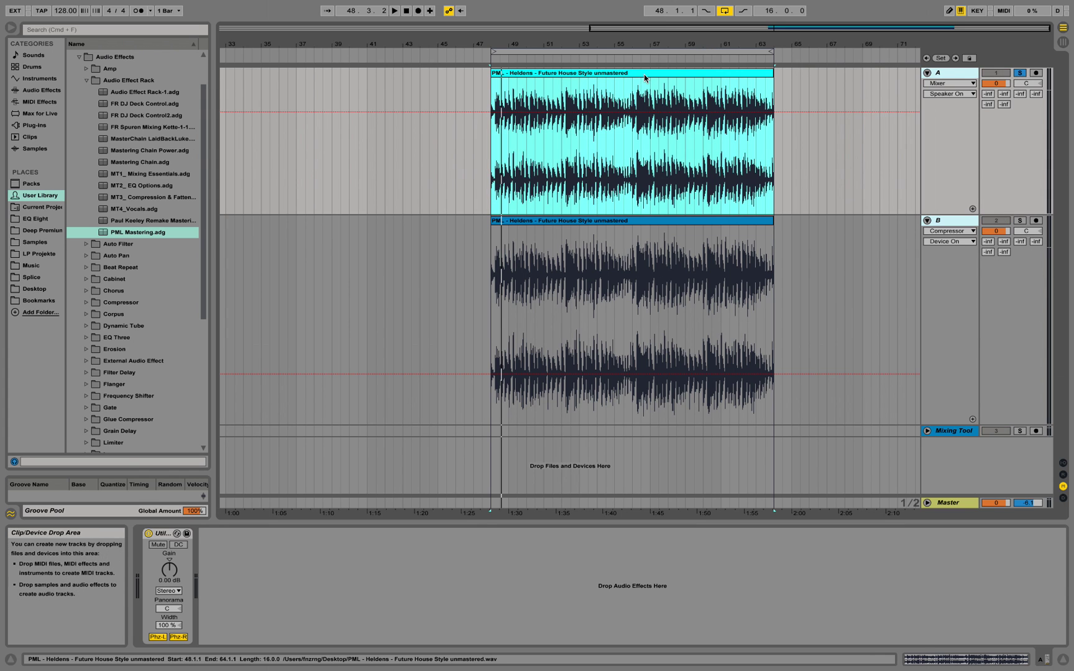
{"action": "left_click", "coordinate": [954, 74]}
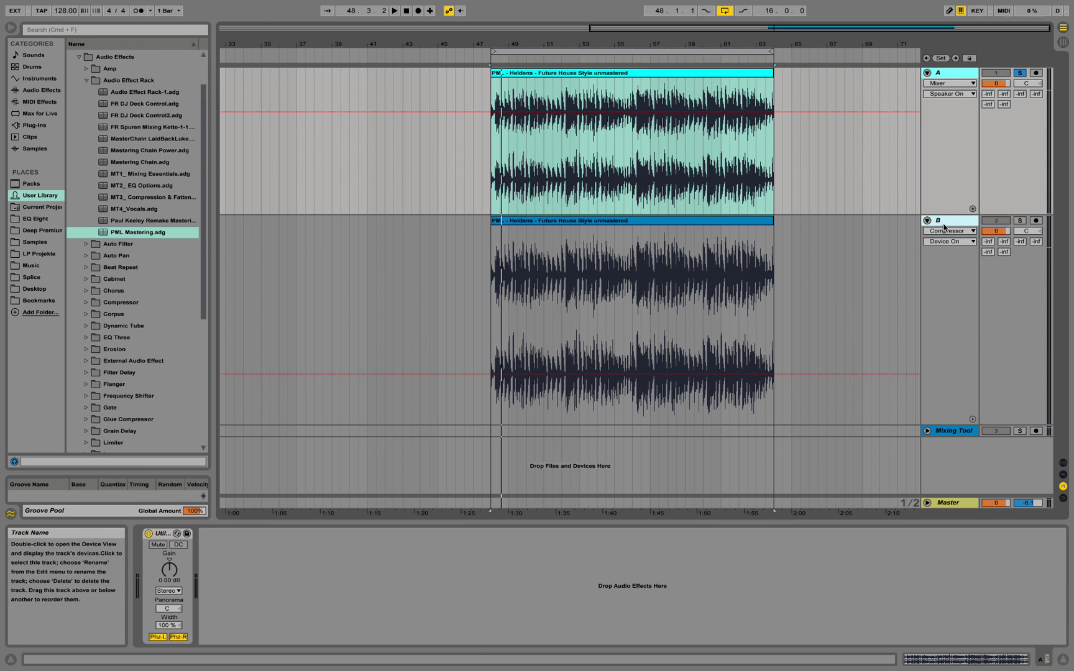
{"action": "left_click", "coordinate": [533, 220]}
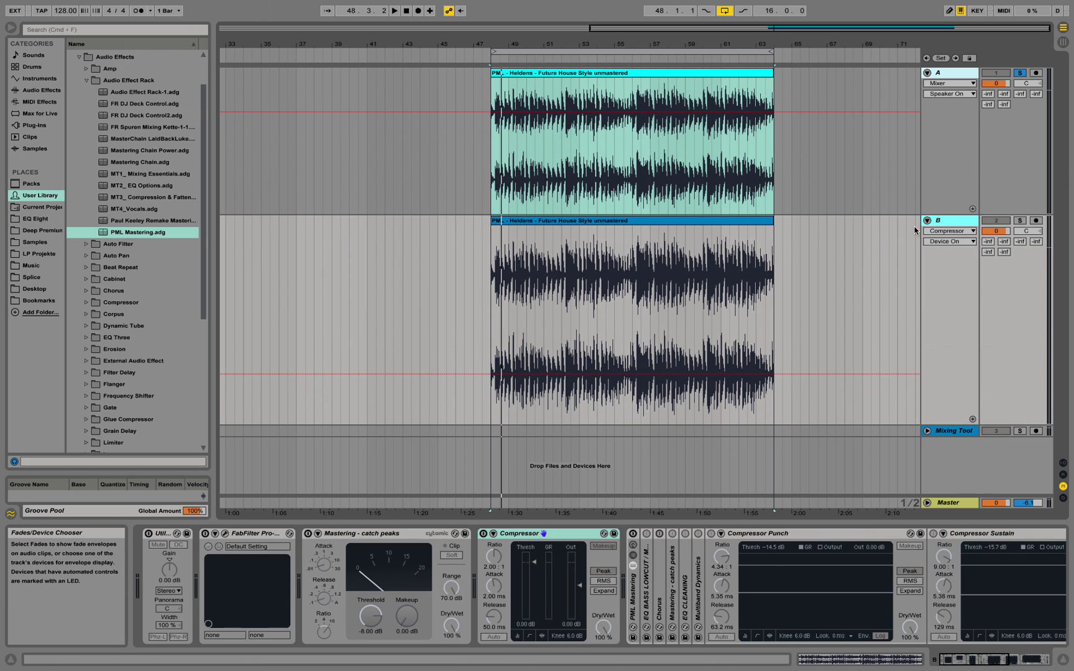
{"action": "left_click", "coordinate": [573, 222]}
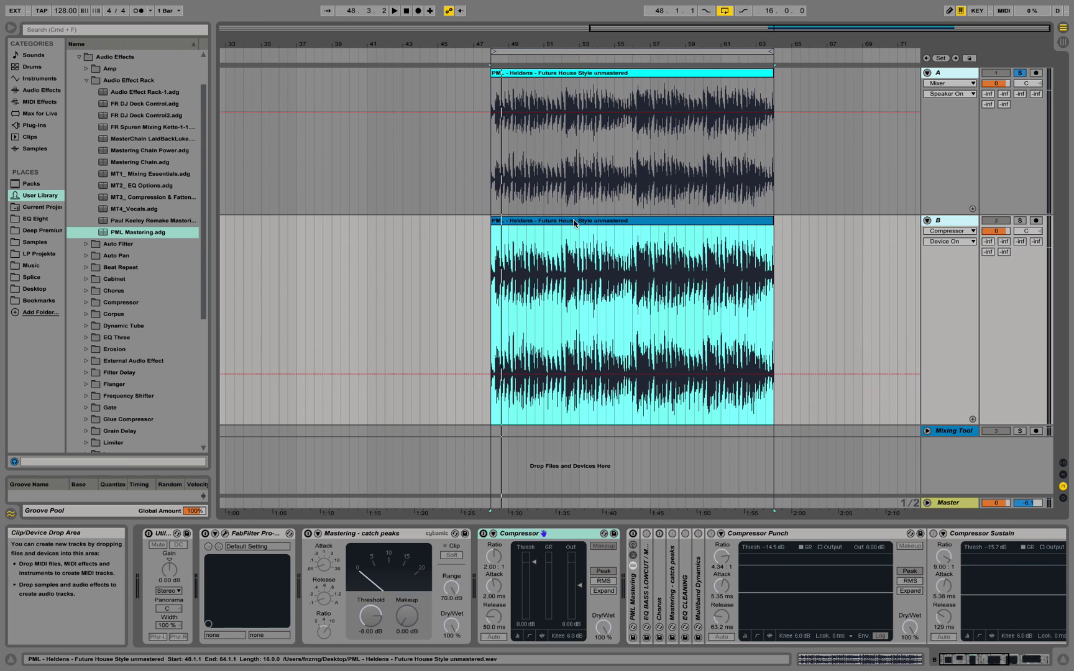
{"action": "left_click", "coordinate": [1019, 74]}
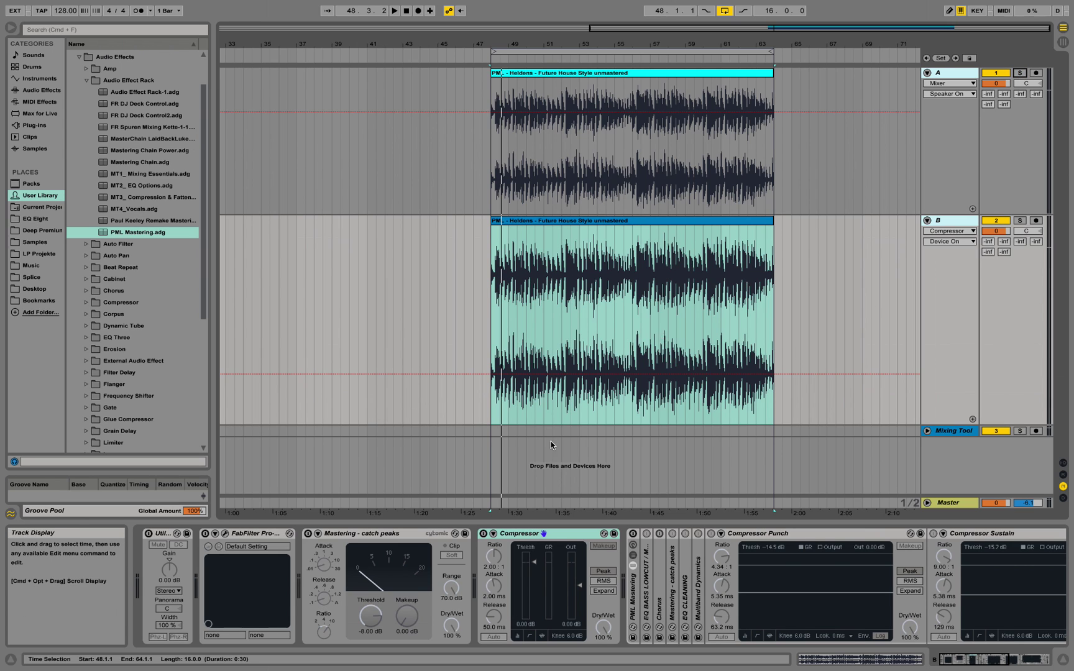
- Switch on track B's FabFilter device, solo track B, and play from 49.3.1
{"action": "left_click", "coordinate": [205, 533]}
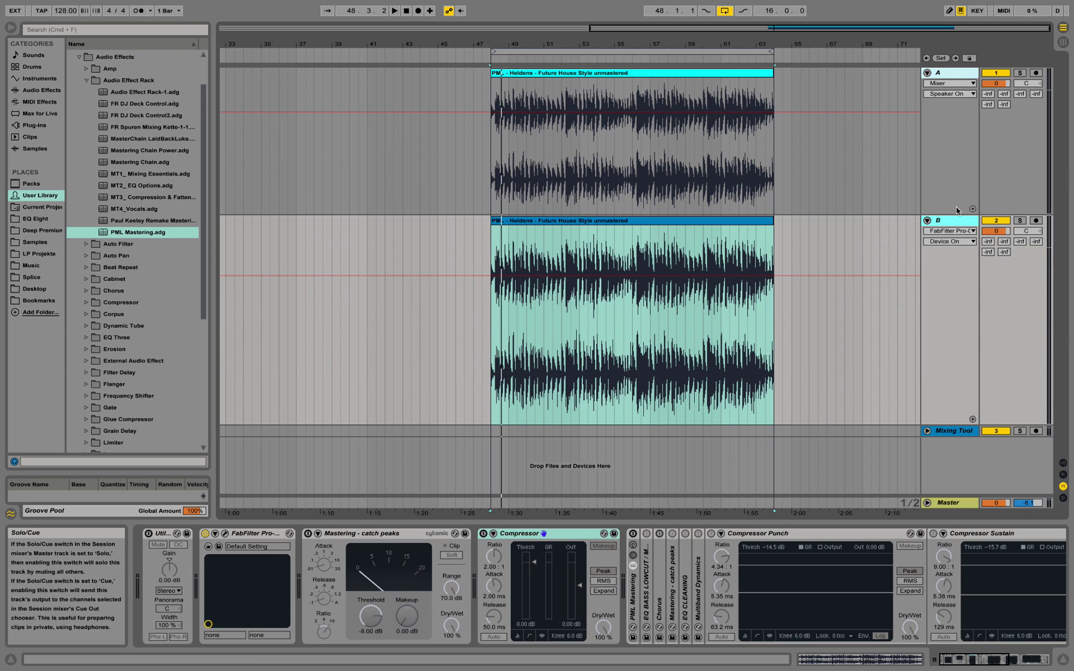
{"action": "left_click", "coordinate": [1019, 220]}
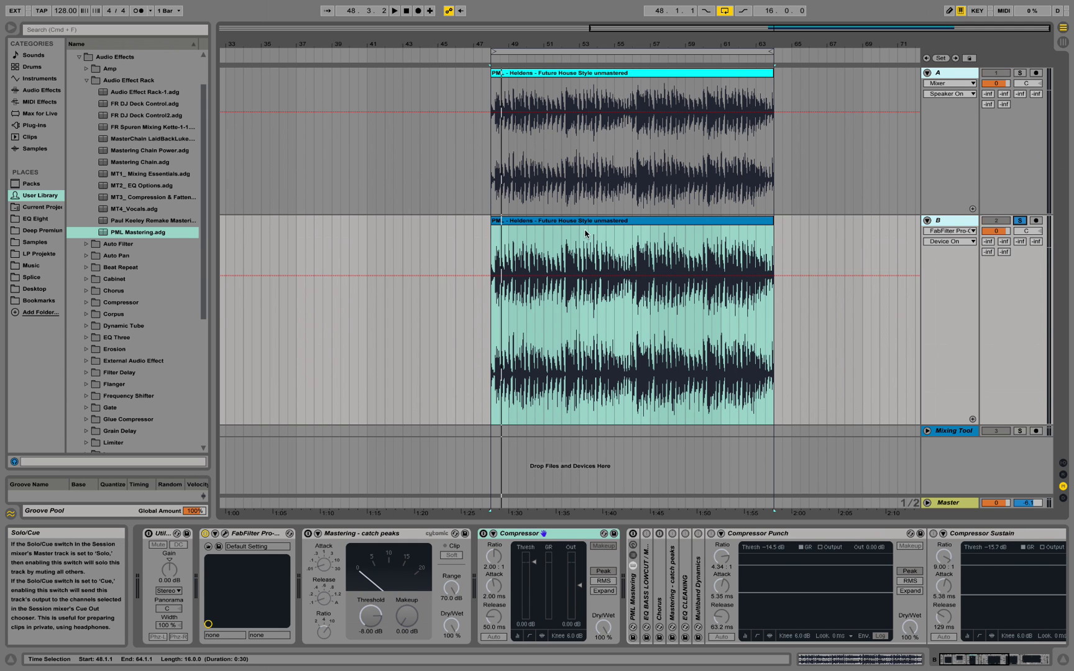
{"action": "left_click", "coordinate": [516, 233]}
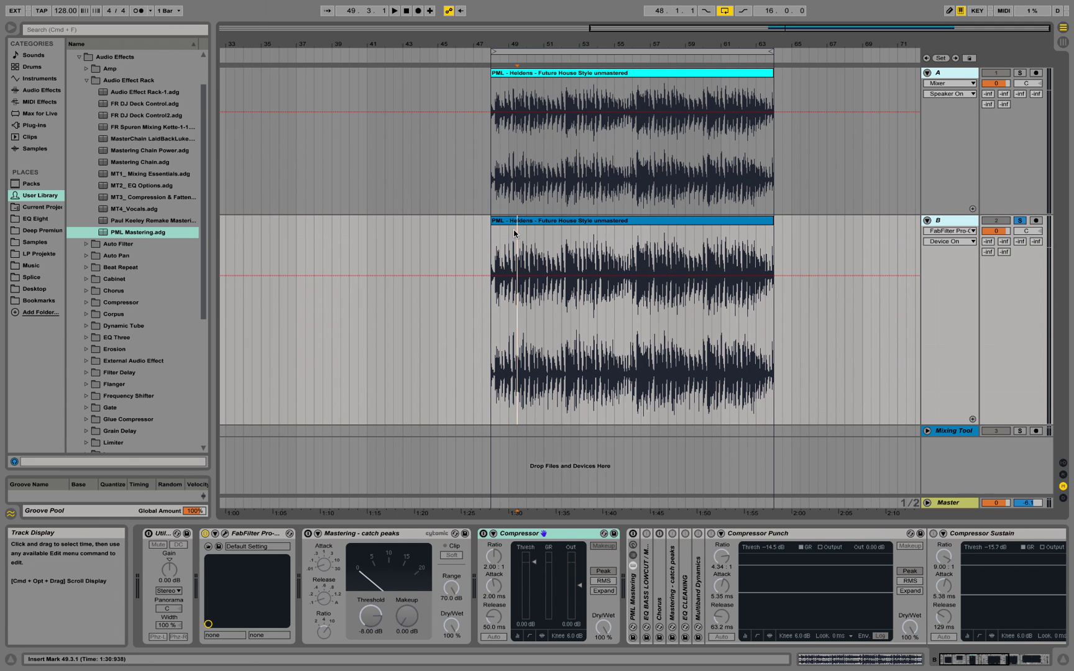
{"action": "key", "text": "space"}
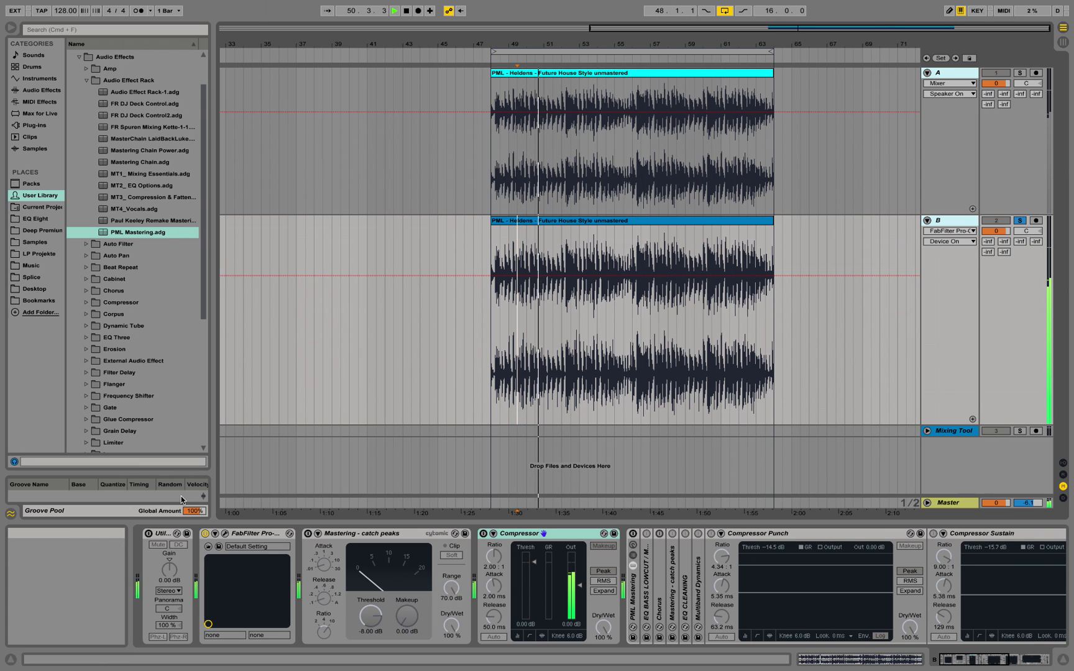
- Open track B's Pro-Q 2 window, add a bell boost band, and stop playback
{"action": "left_click", "coordinate": [225, 534]}
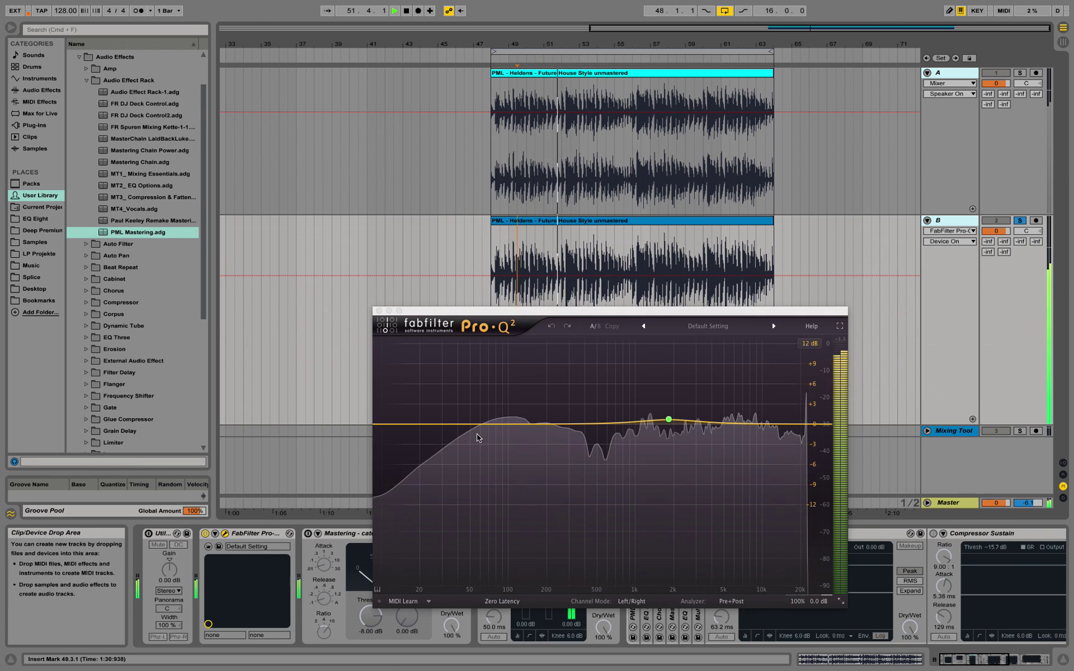
{"action": "left_click_drag", "start_coordinate": [669, 421], "coordinate": [764, 400]}
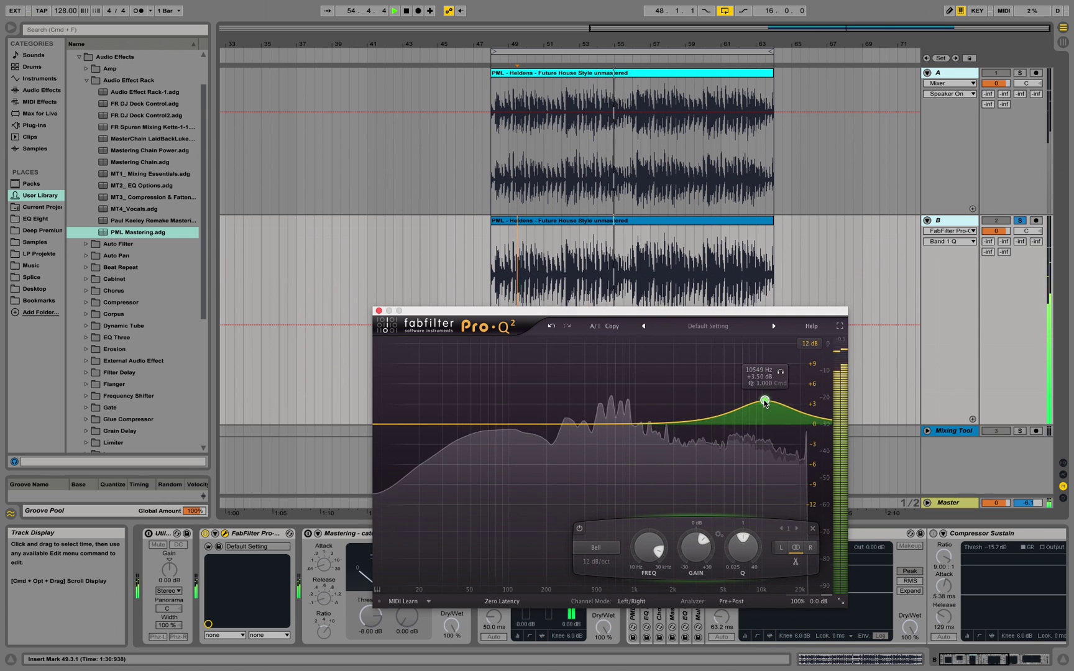
{"action": "key", "text": "space"}
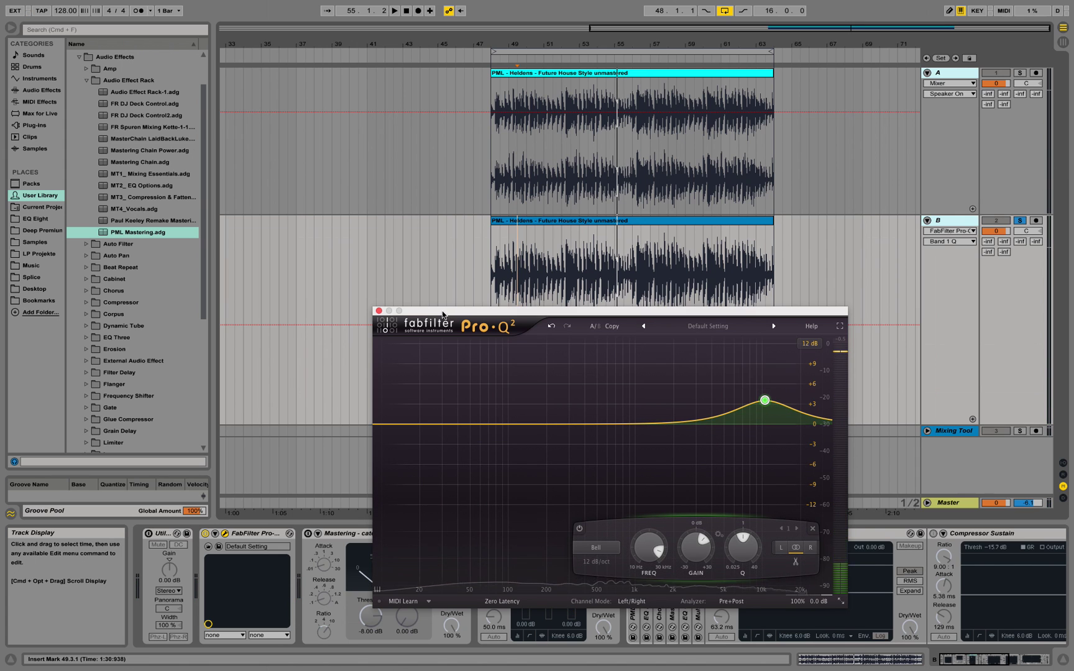
- Move the bell band to about +2.4 dB near 4.3 kHz and close the EQ window
{"action": "left_click_drag", "start_coordinate": [444, 315], "coordinate": [397, 322]}
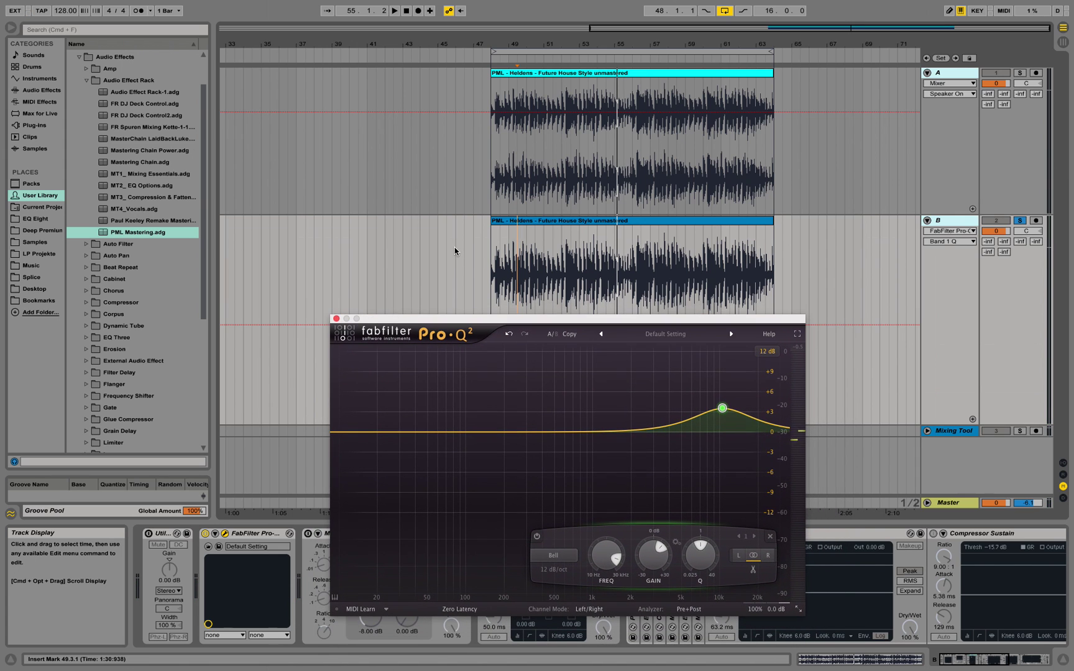
{"action": "mouse_move", "coordinate": [674, 399]}
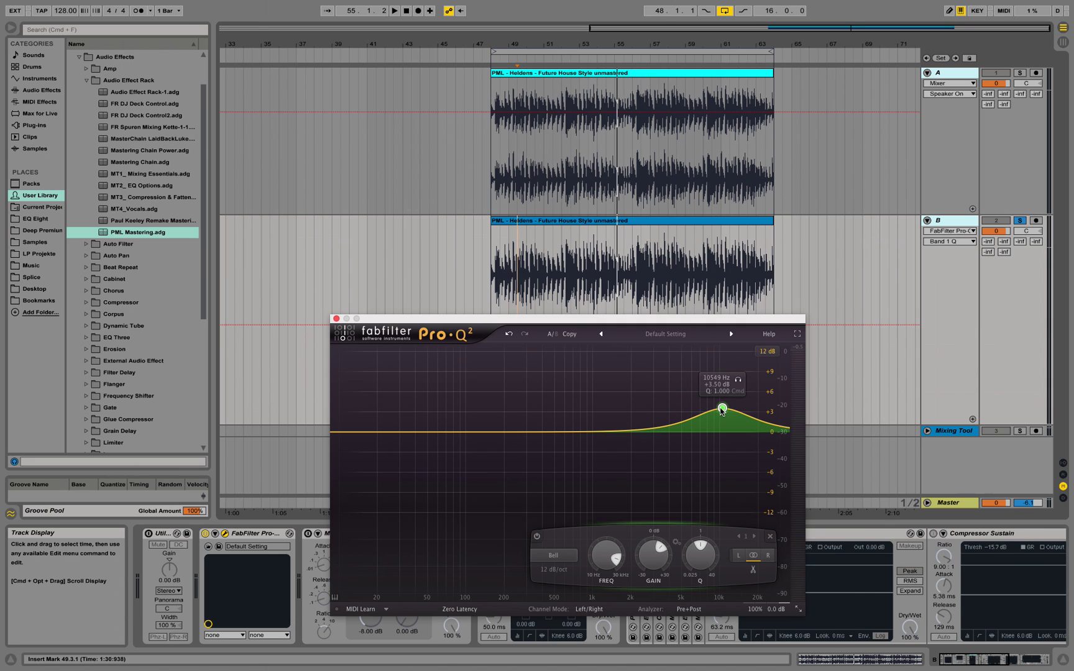
{"action": "left_click_drag", "start_coordinate": [720, 410], "coordinate": [673, 415]}
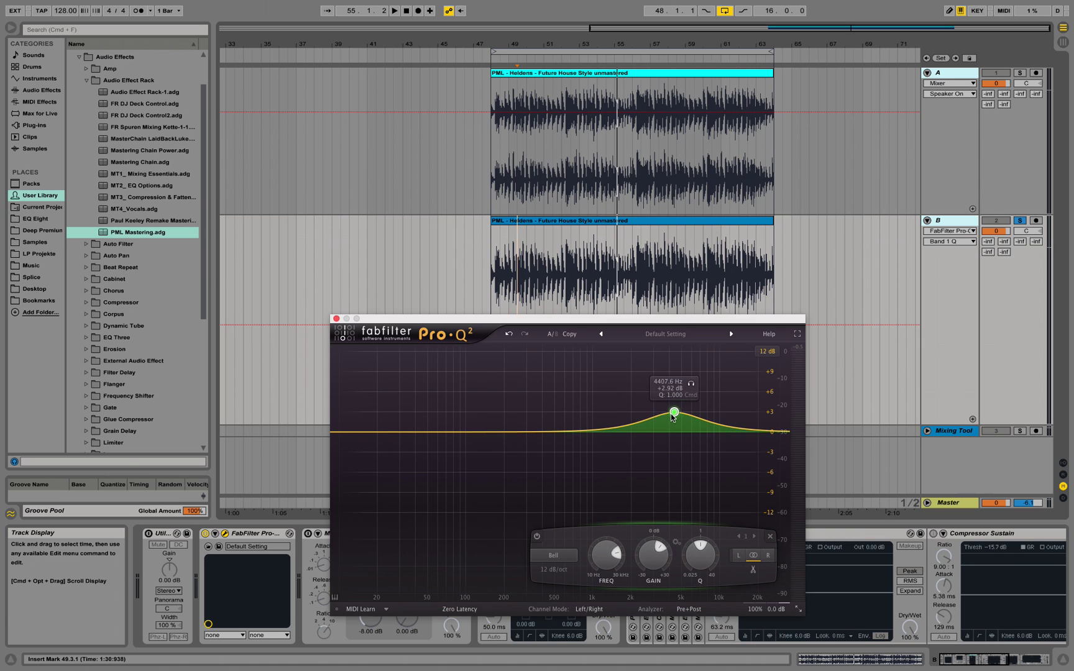
{"action": "left_click", "coordinate": [336, 319]}
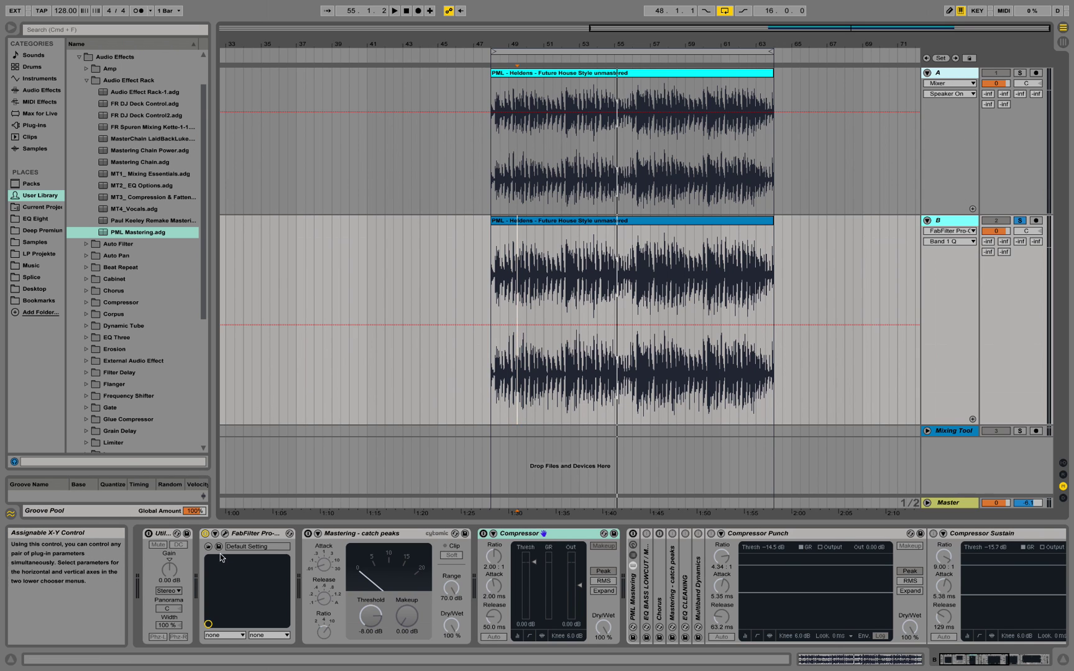
- Bypass track B's FabFilter EQ and select track A to show its Utility device
{"action": "left_click", "coordinate": [205, 535]}
{"action": "left_click", "coordinate": [953, 74]}
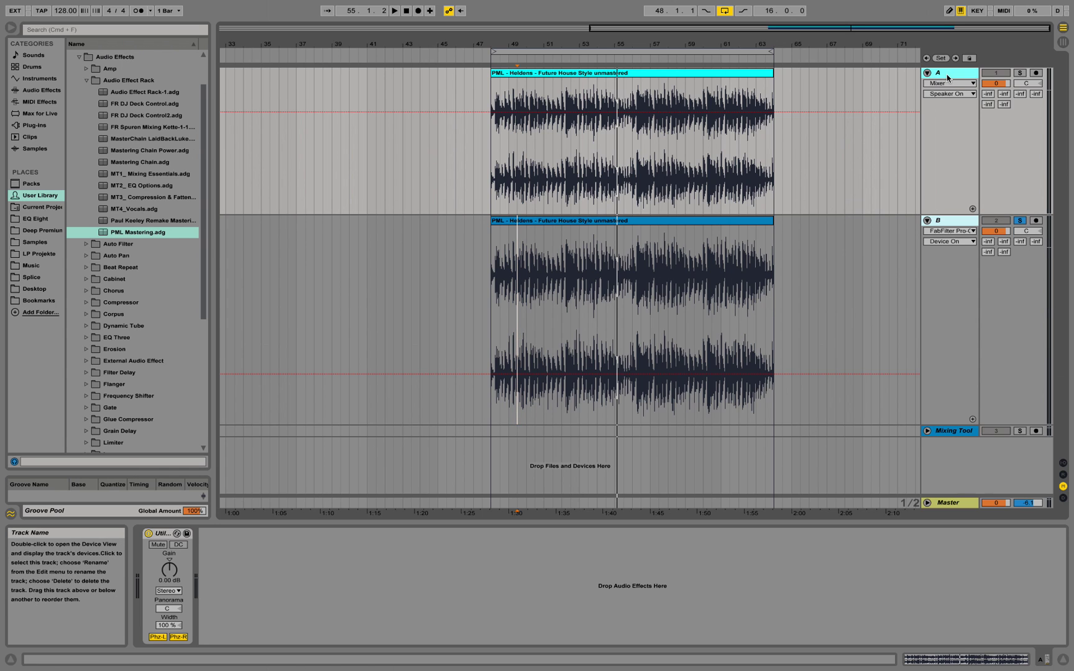
- Turn off track A's Utility Phz-L and Phz-R, then unsolo track B
{"action": "left_click", "coordinate": [157, 637]}
{"action": "left_click", "coordinate": [178, 637]}
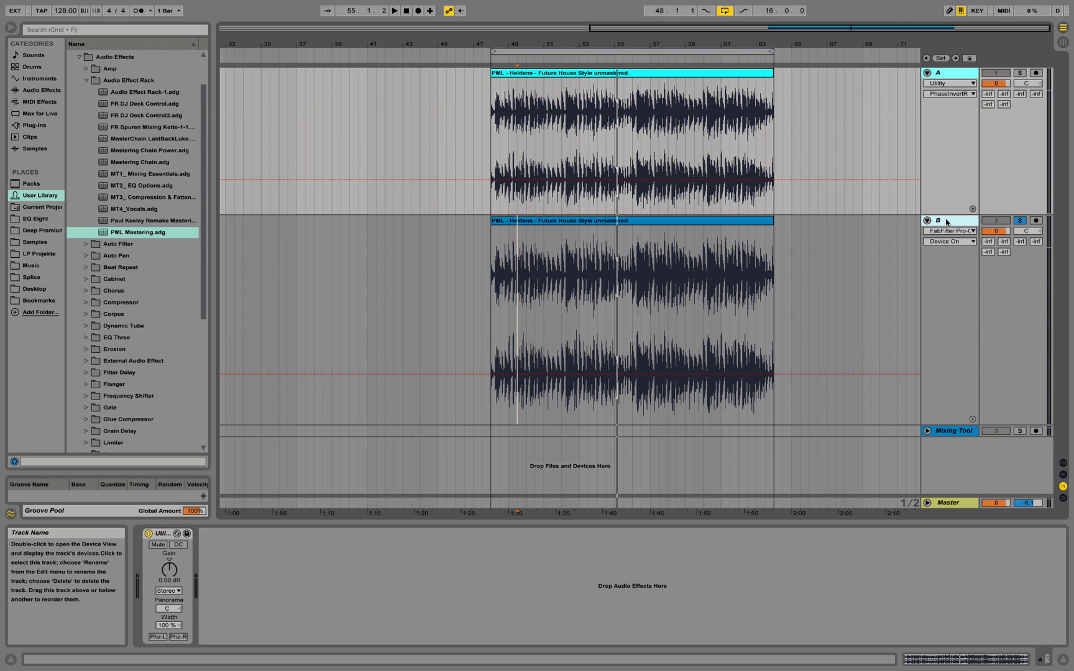
{"action": "left_click", "coordinate": [947, 261]}
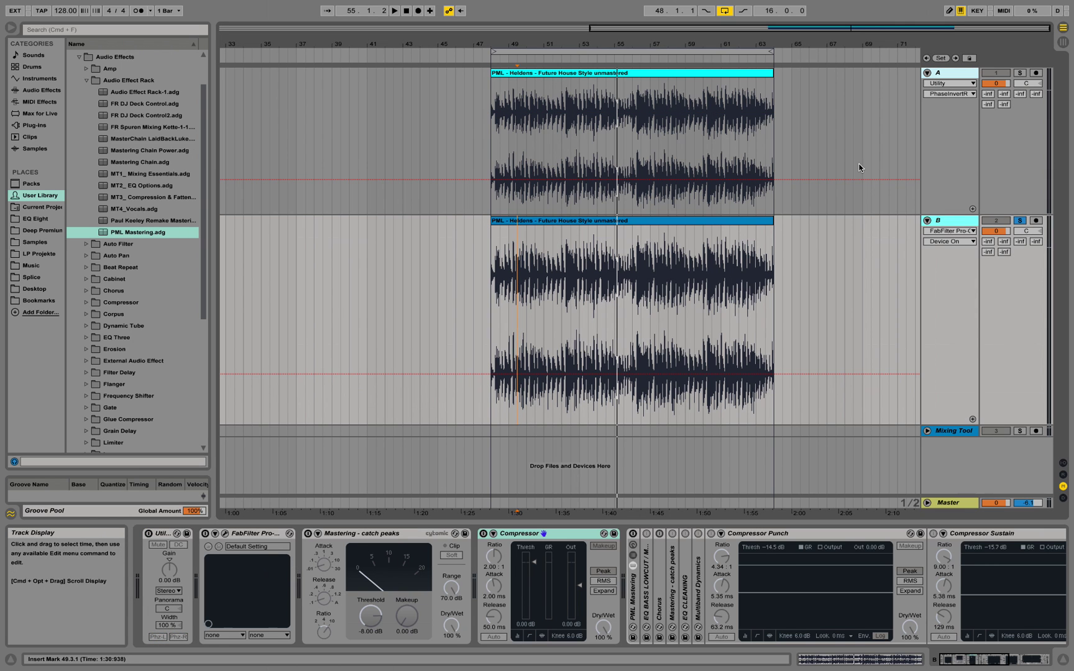
{"action": "left_click", "coordinate": [1020, 221]}
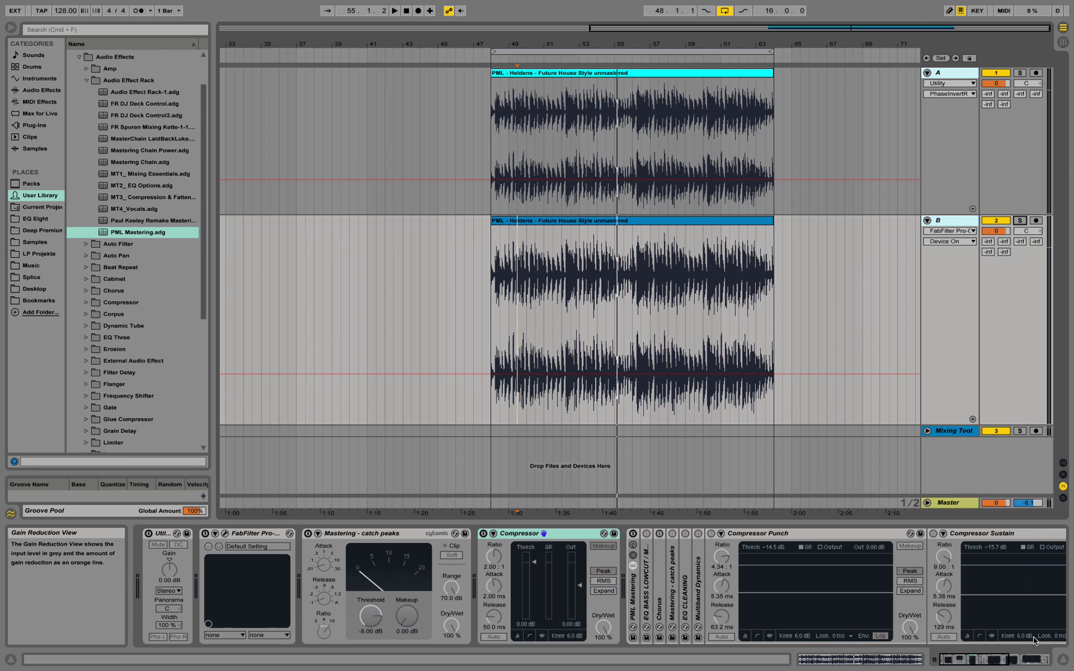
- Re-engage Phz-L and Phz-R on track A's Utility and solo track A
{"action": "left_click_drag", "start_coordinate": [996, 663], "coordinate": [933, 664]}
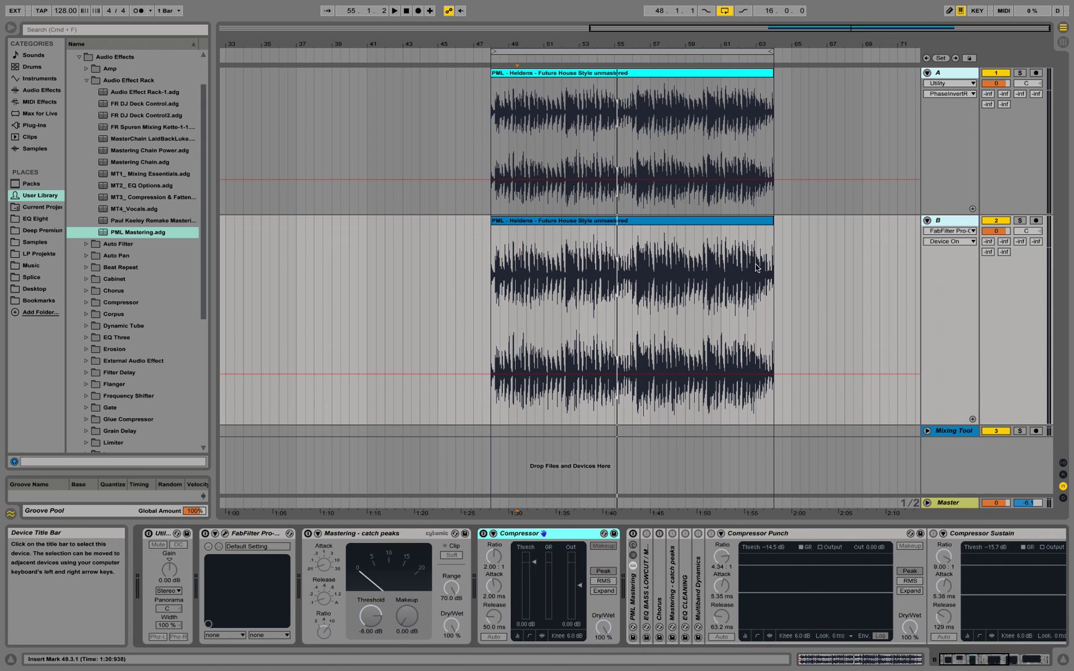
{"action": "left_click", "coordinate": [944, 124]}
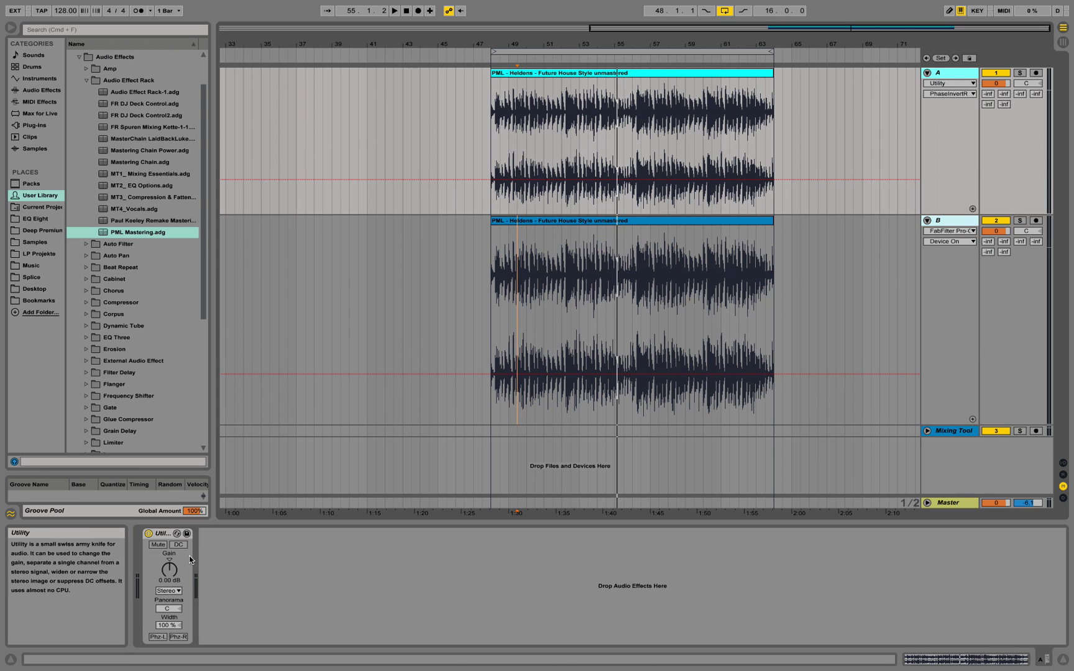
{"action": "left_click", "coordinate": [163, 637]}
{"action": "left_click", "coordinate": [176, 637]}
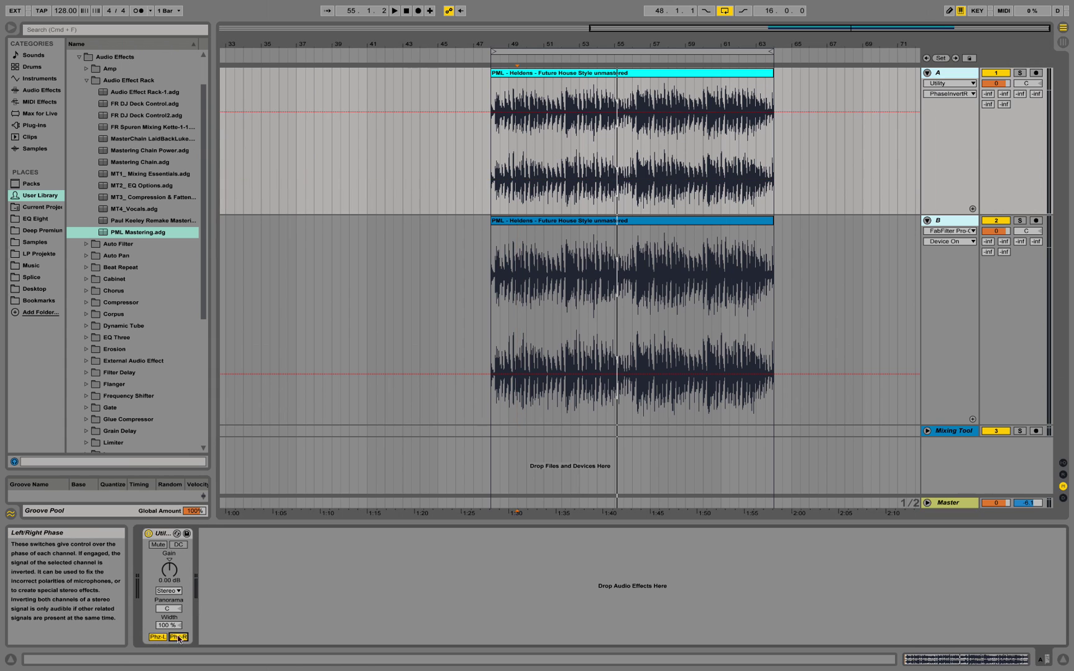
{"action": "left_click", "coordinate": [1021, 74]}
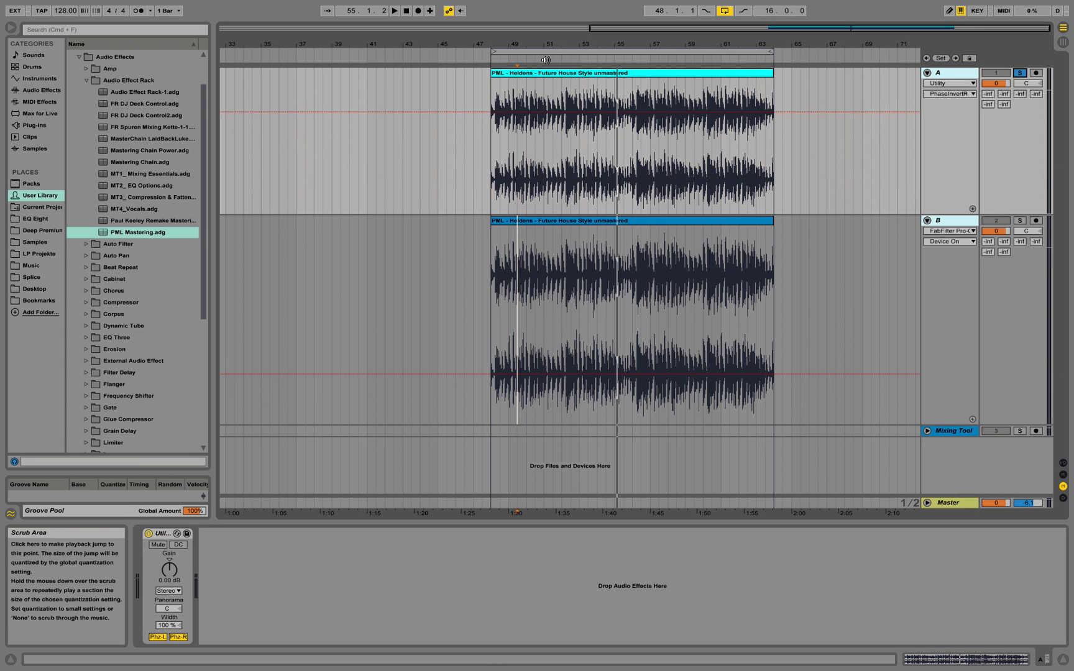
- Audition soloed track A around bar 51, then move the solo to track B
{"action": "left_click", "coordinate": [545, 60]}
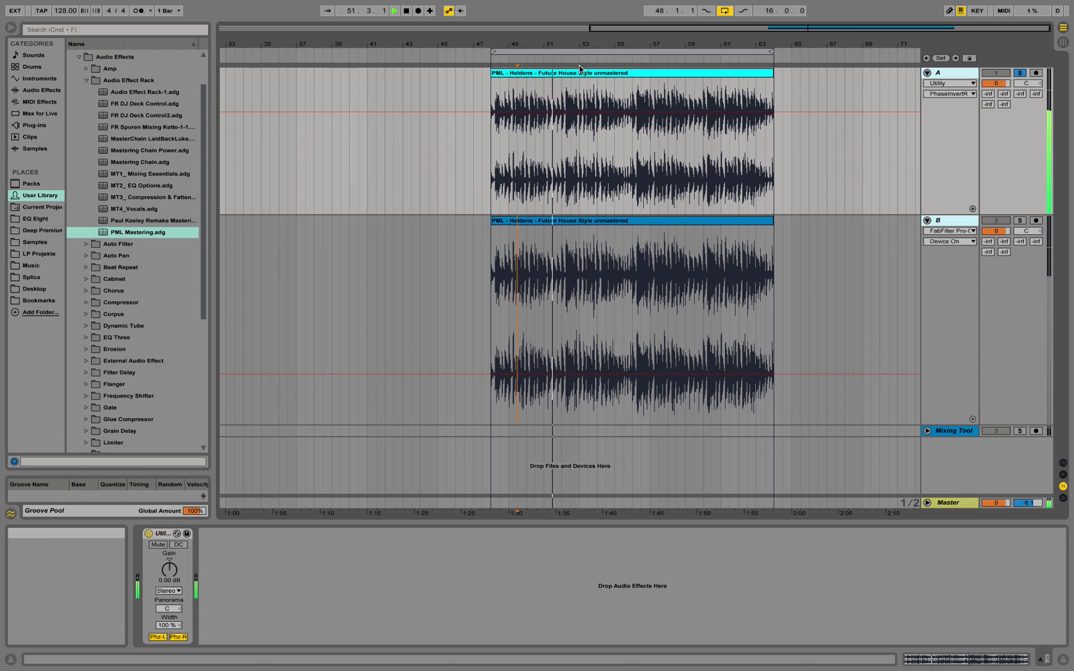
{"action": "key", "text": "space"}
{"action": "left_click", "coordinate": [1020, 73]}
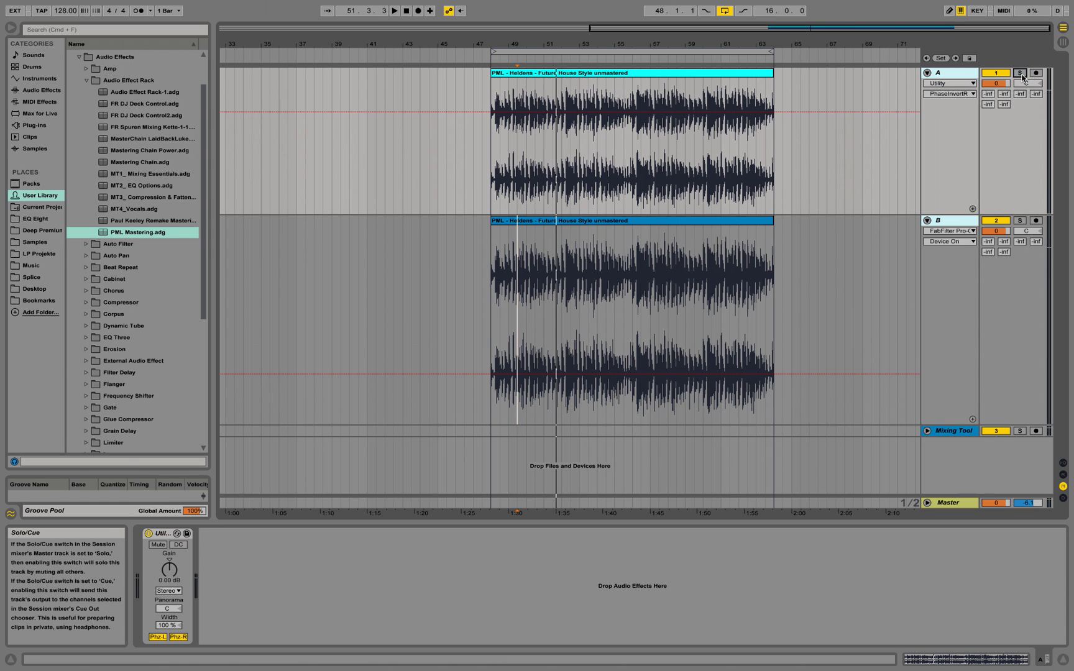
{"action": "left_click", "coordinate": [1019, 220]}
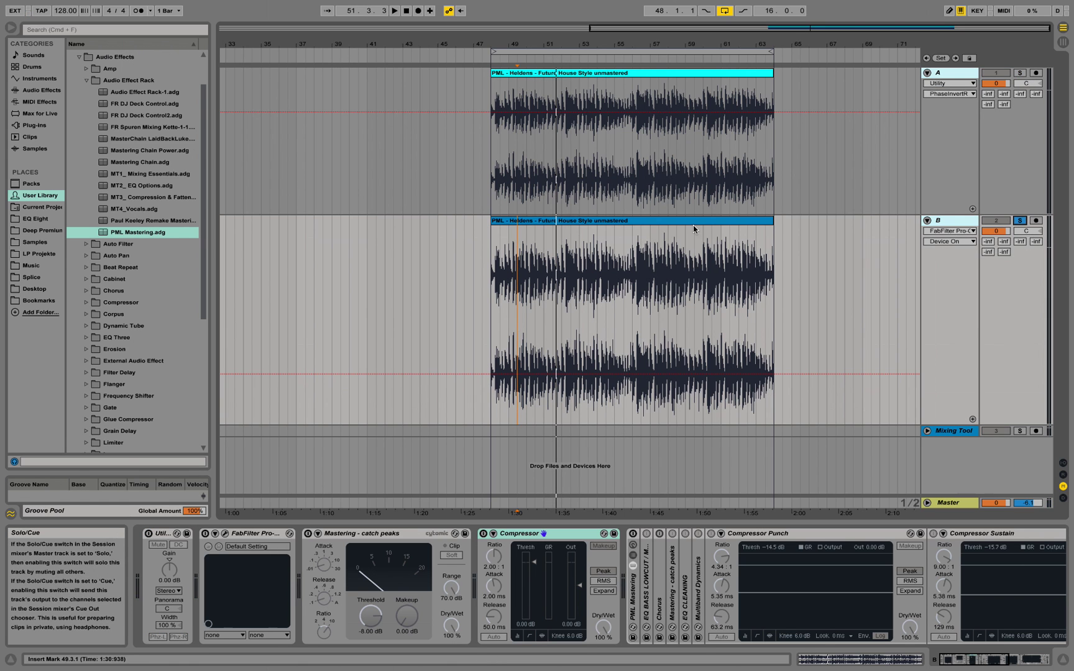
- Play track B from bar 51, unsolo it and listen again, then select track B
{"action": "left_click", "coordinate": [545, 245]}
{"action": "key", "text": "space"}
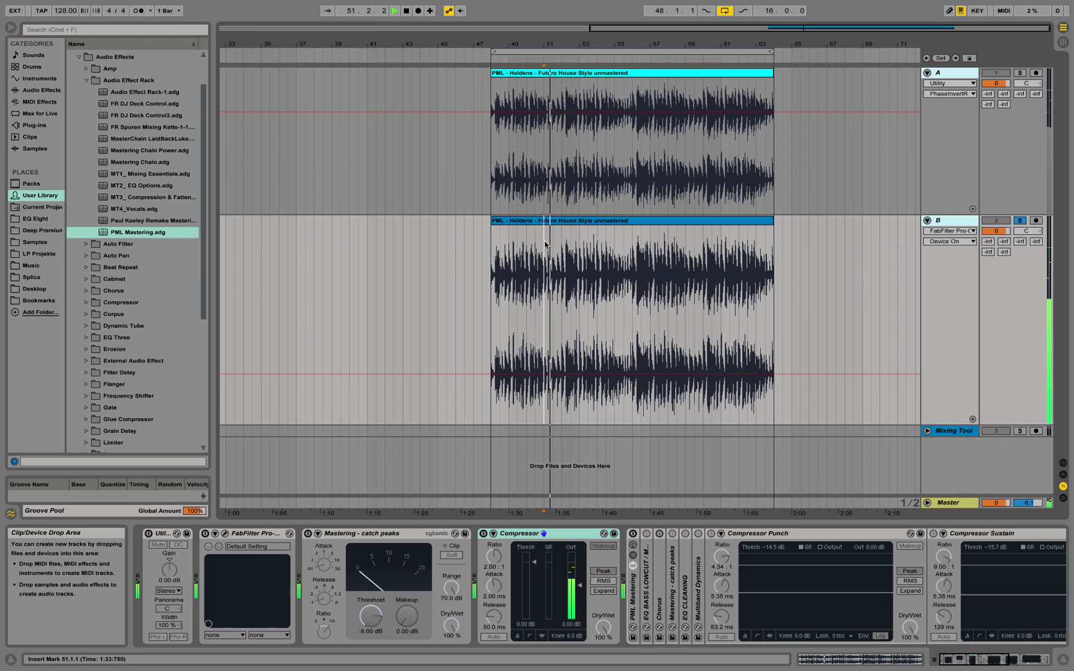
{"action": "key", "text": "space"}
{"action": "left_click", "coordinate": [1019, 221]}
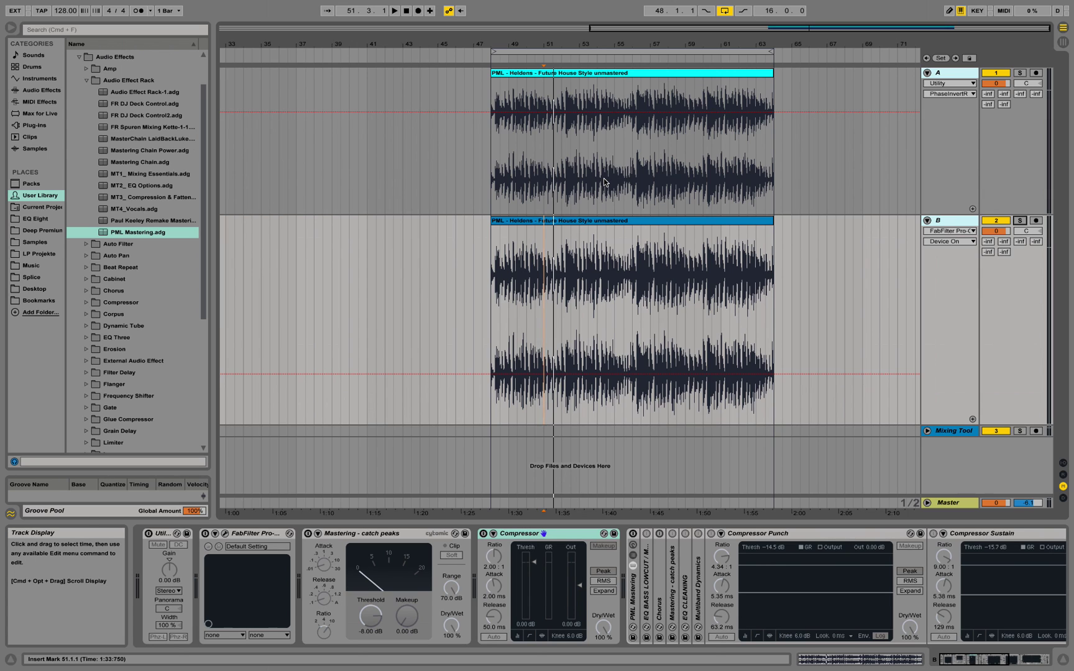
{"action": "key", "text": "space"}
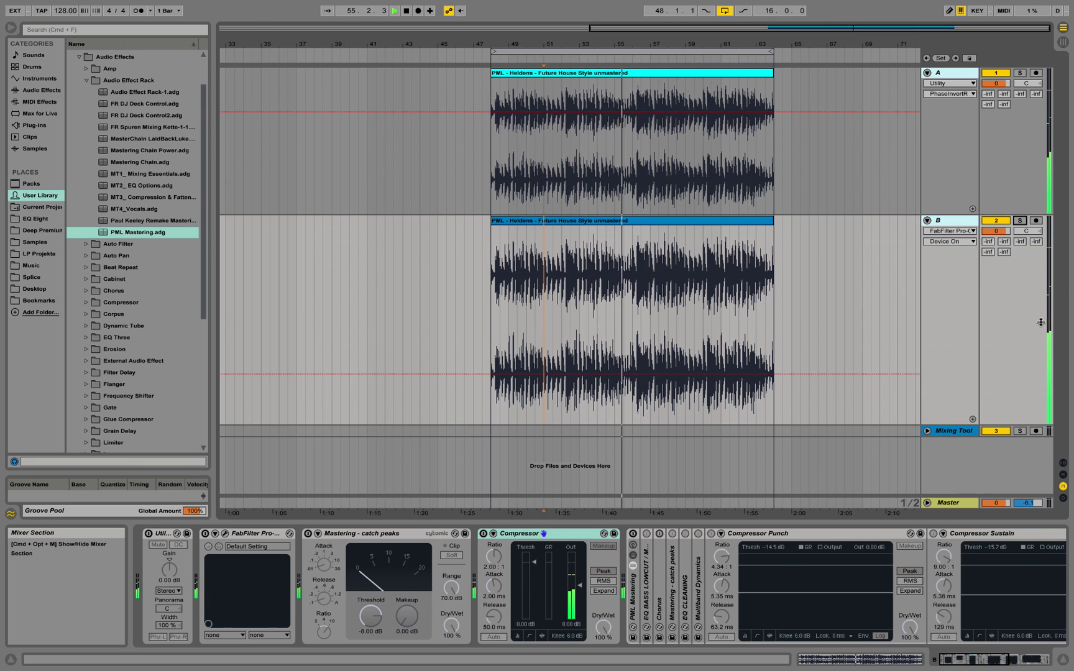
{"action": "key", "text": "space"}
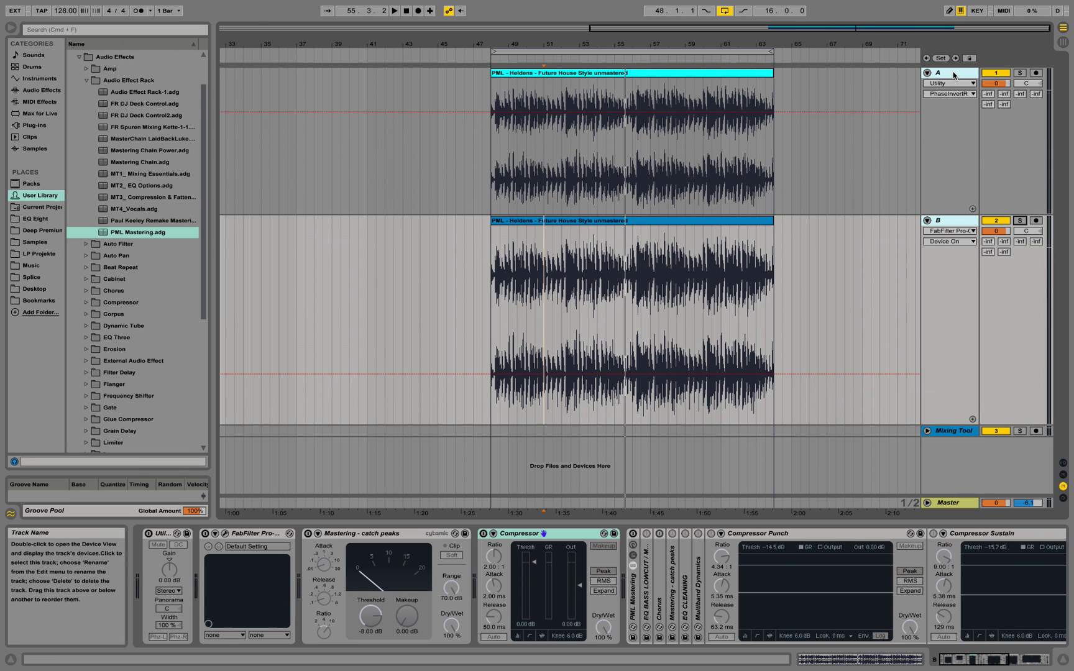
{"action": "left_click", "coordinate": [957, 222]}
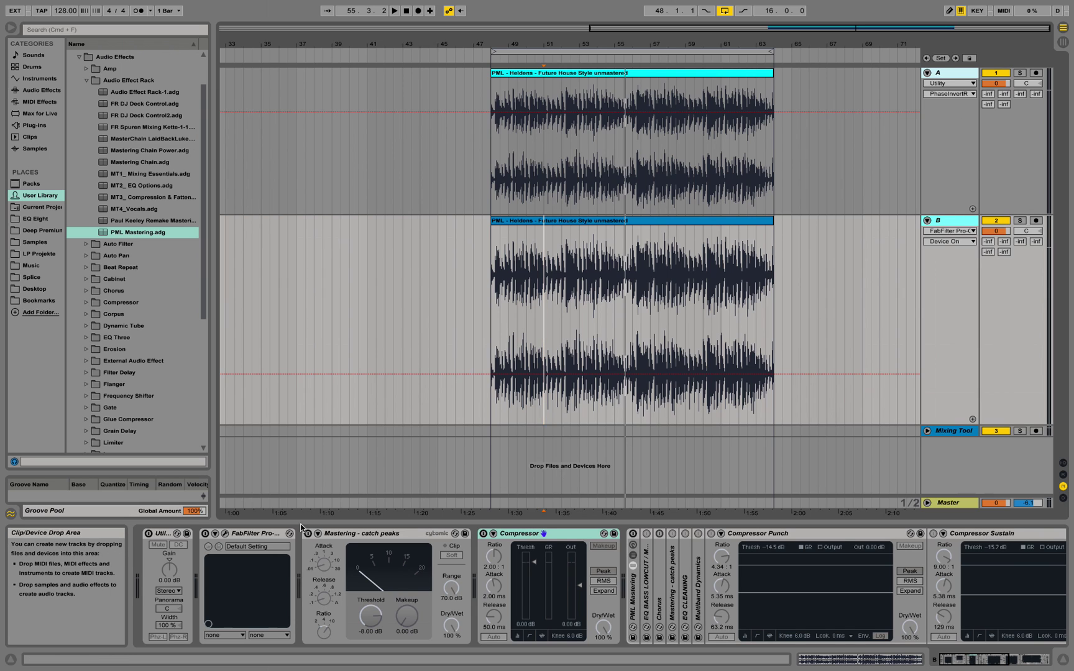
- Open track B's Pro-Q 2 editor and reset it to the Clean preset
{"action": "left_click", "coordinate": [226, 534]}
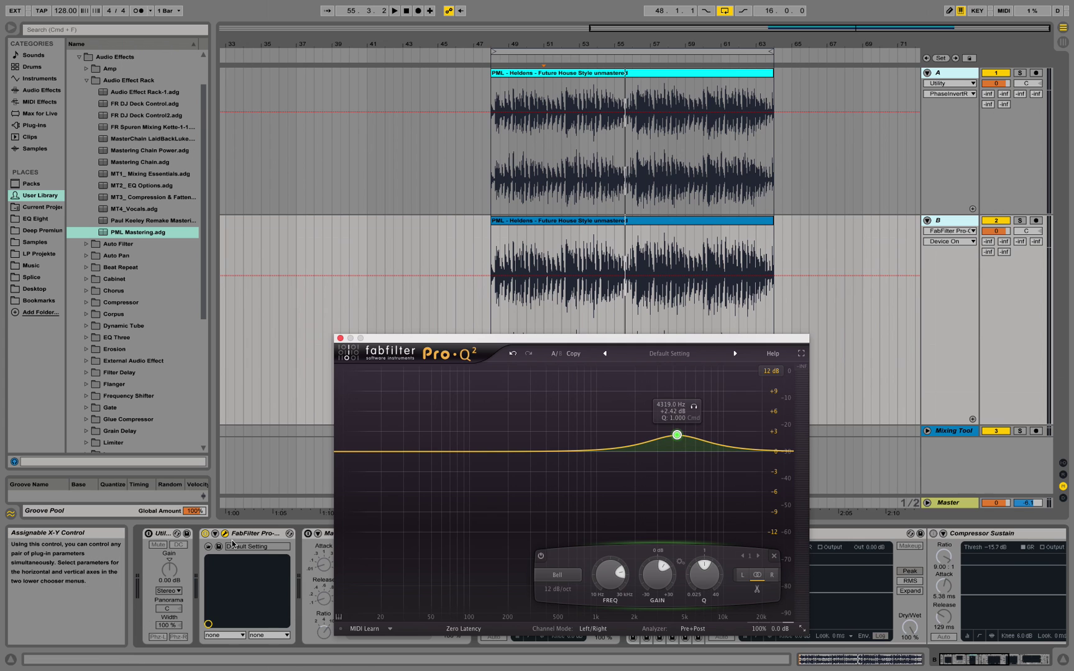
{"action": "left_click_drag", "start_coordinate": [408, 346], "coordinate": [388, 336]}
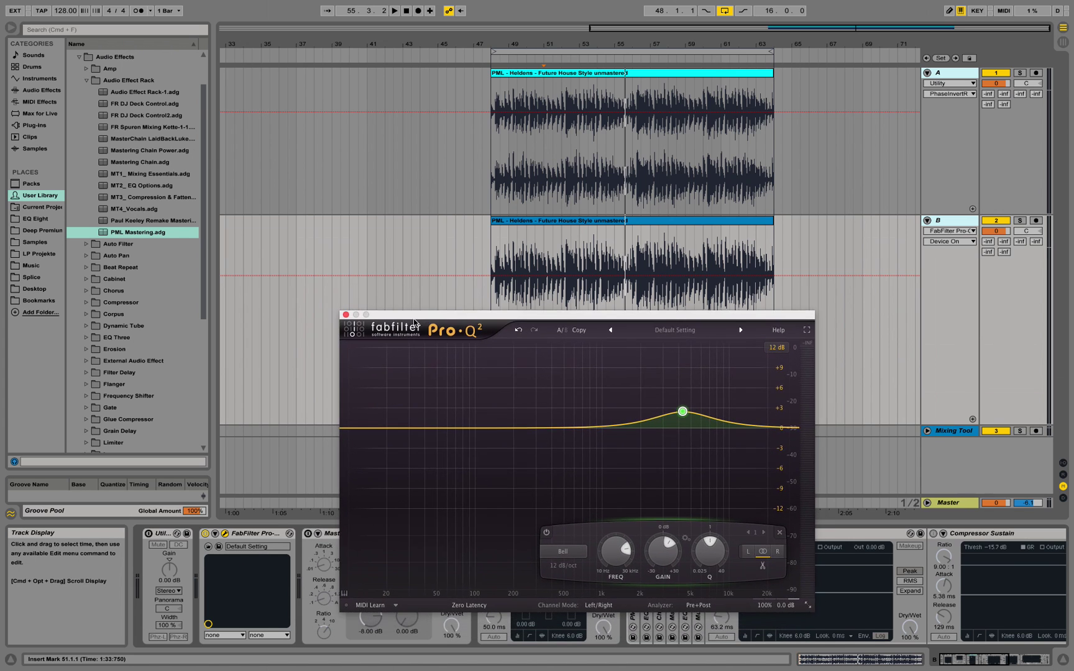
{"action": "left_click_drag", "start_coordinate": [415, 323], "coordinate": [554, 359]}
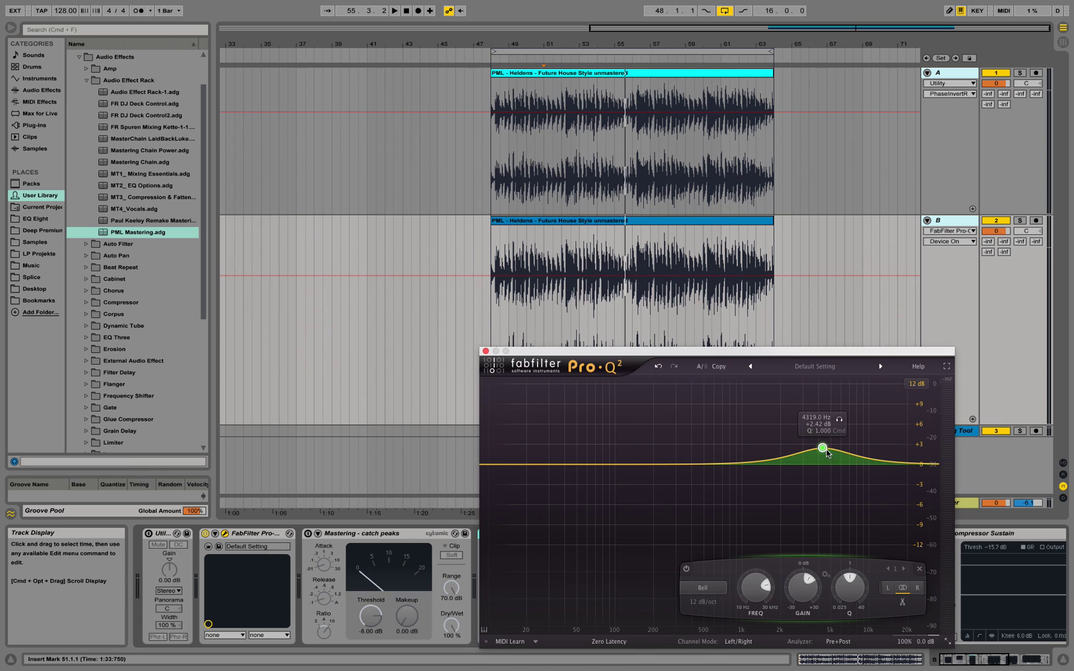
{"action": "left_click_drag", "start_coordinate": [824, 451], "coordinate": [823, 456]}
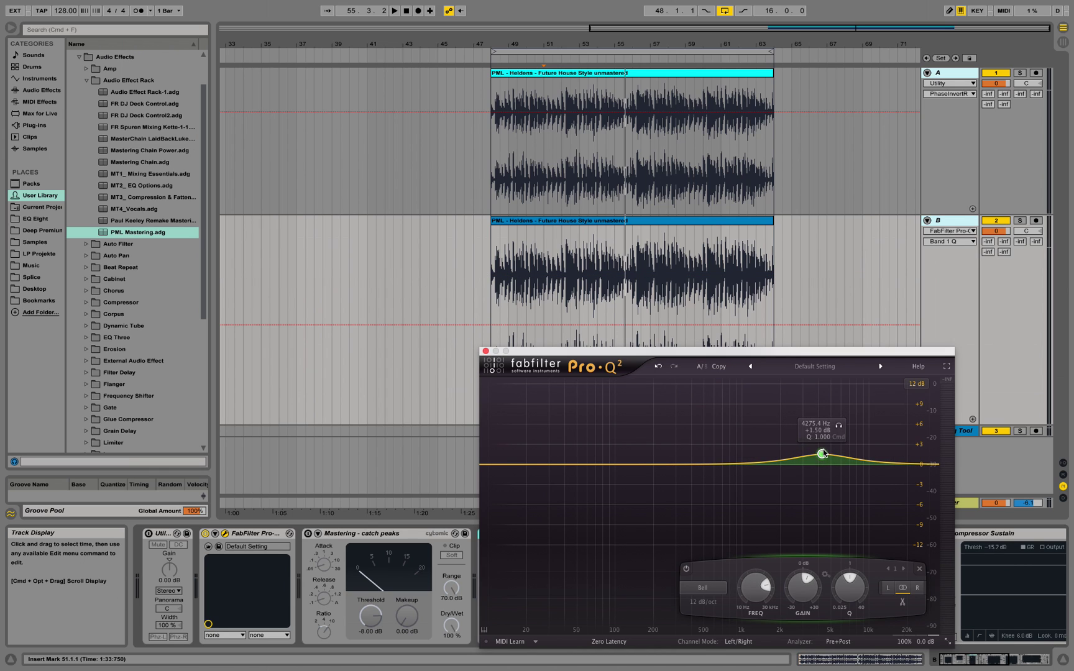
{"action": "left_click", "coordinate": [815, 423]}
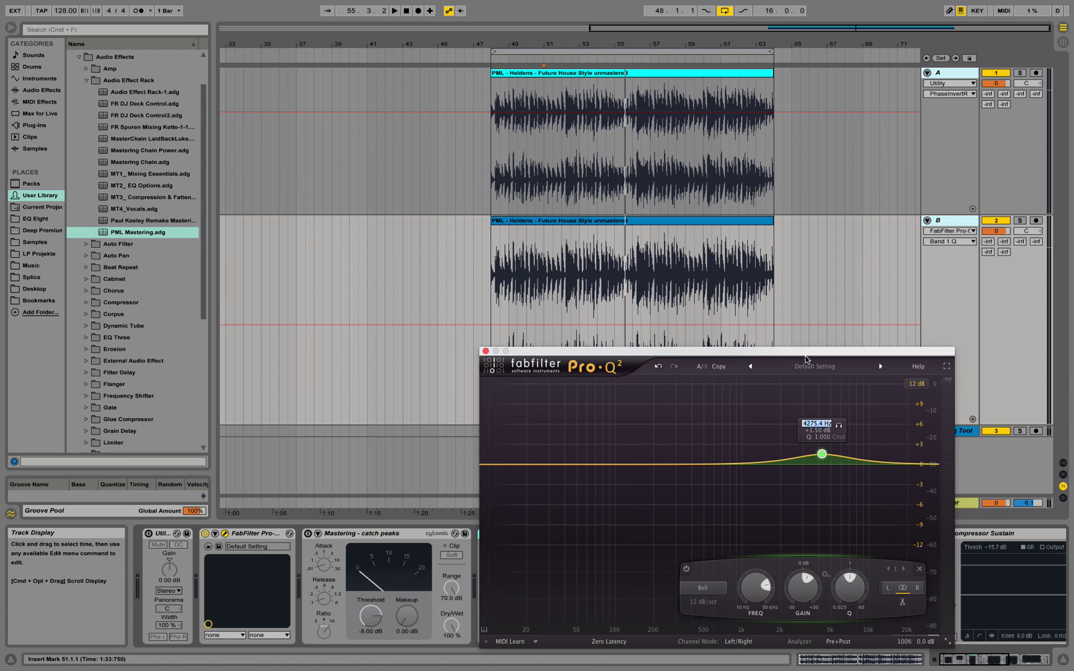
{"action": "left_click", "coordinate": [750, 366]}
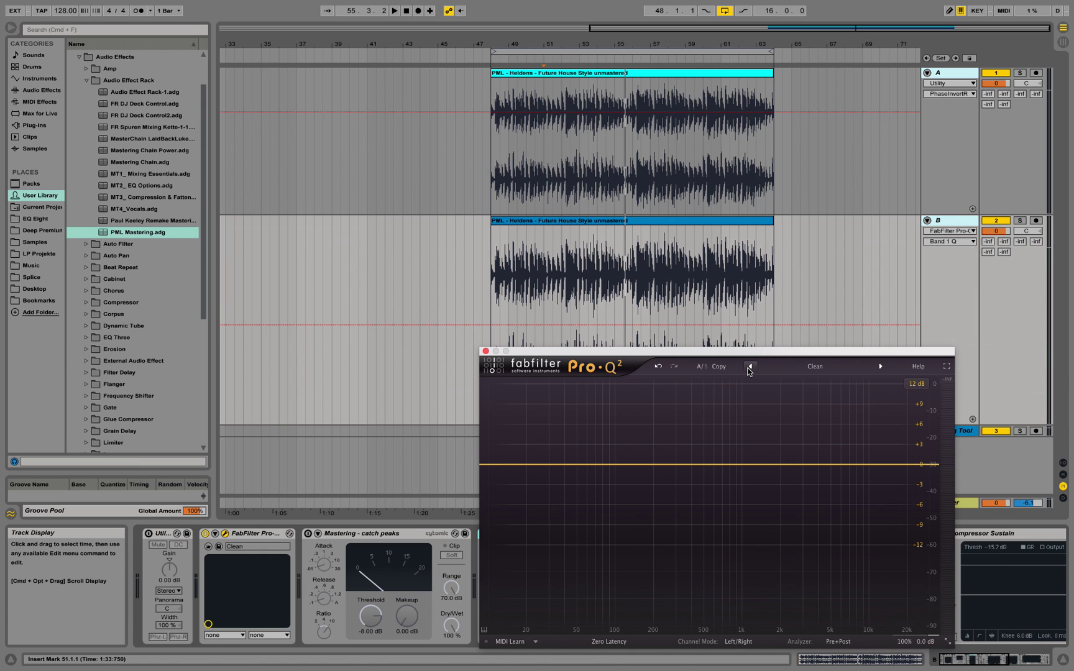
- Play from 51.3.1 and add a bell band boosted about +1.17 dB at 2059 Hz
{"action": "left_click", "coordinate": [552, 271]}
{"action": "key", "text": "space"}
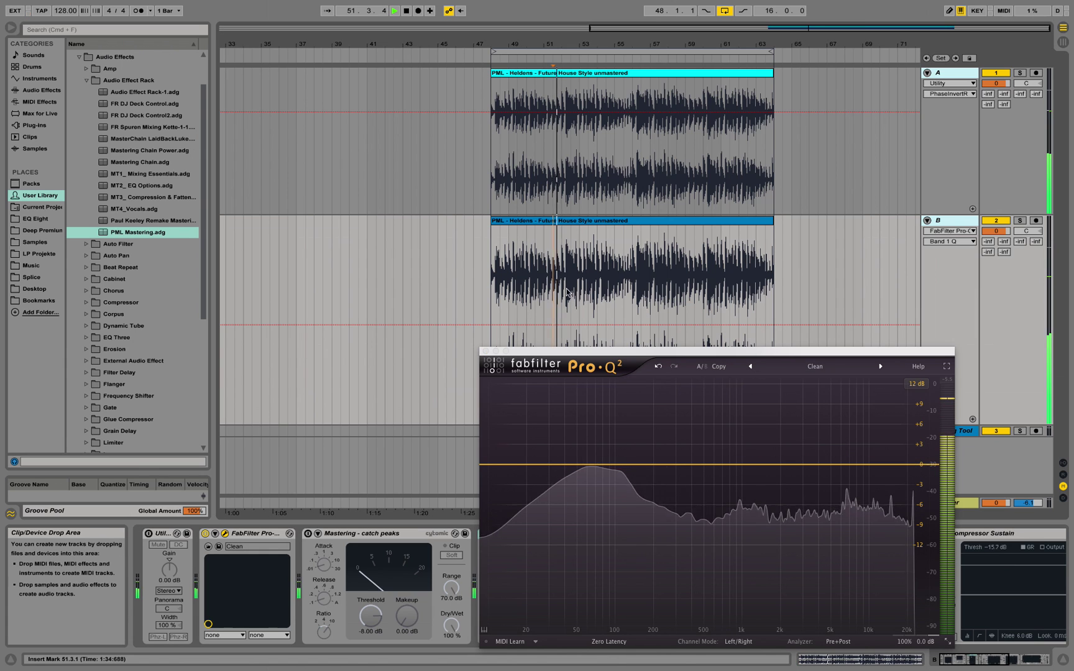
{"action": "left_click", "coordinate": [863, 464]}
{"action": "left_click_drag", "start_coordinate": [863, 464], "coordinate": [784, 458]}
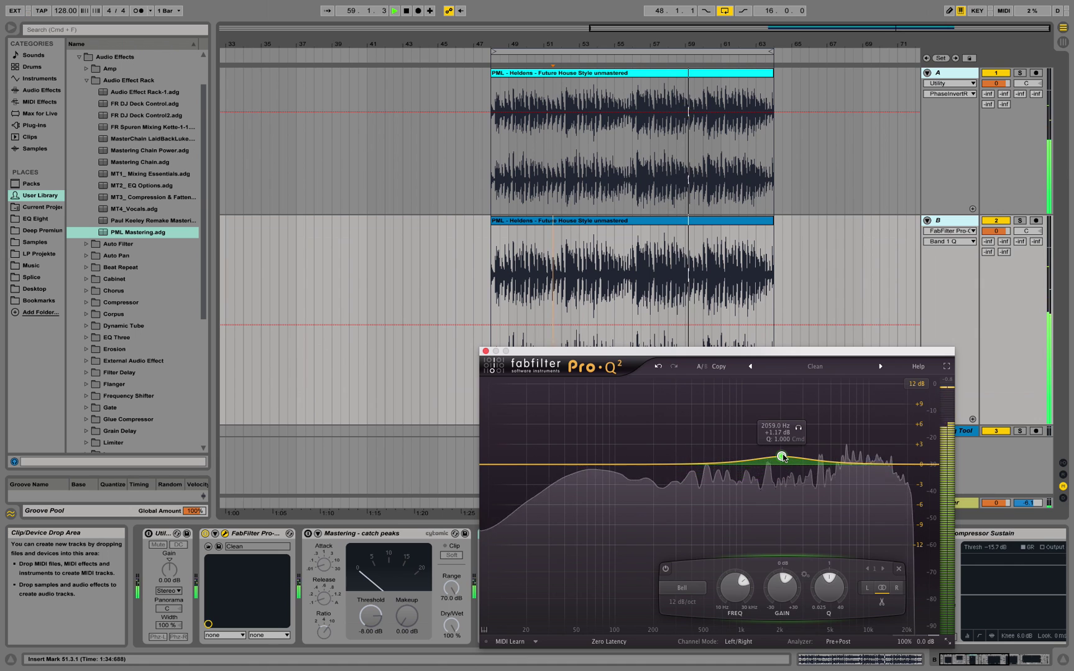
{"action": "key", "text": "space"}
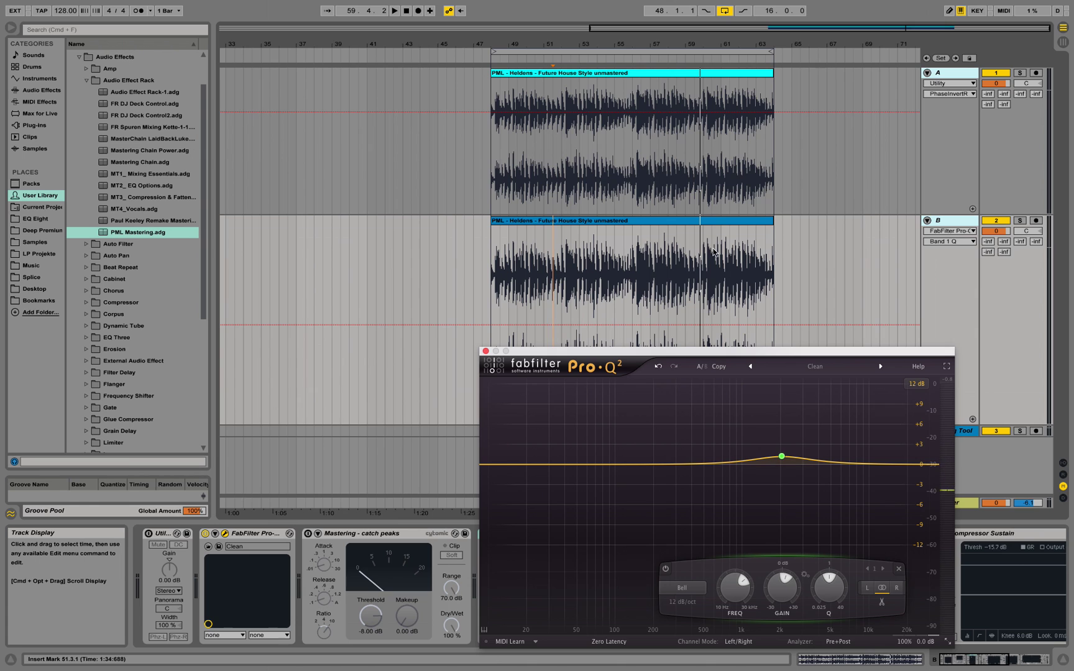
- Close Pro-Q 2, set automation to Device On, mark bar 56, and select Mastering - catch peaks
{"action": "left_click", "coordinate": [485, 351]}
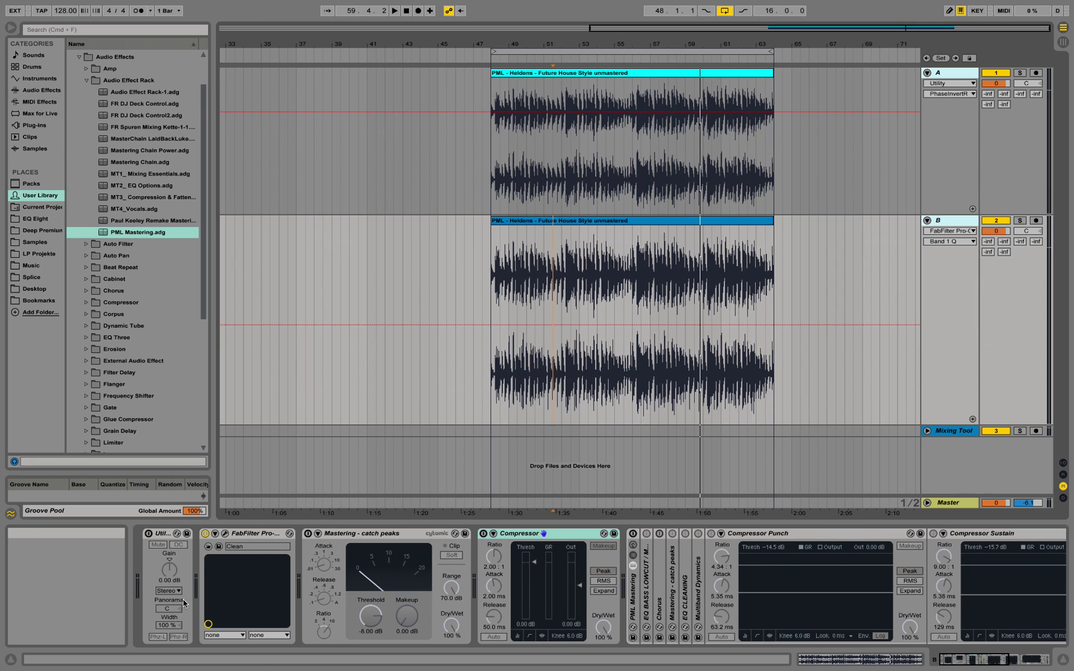
{"action": "left_click", "coordinate": [234, 535]}
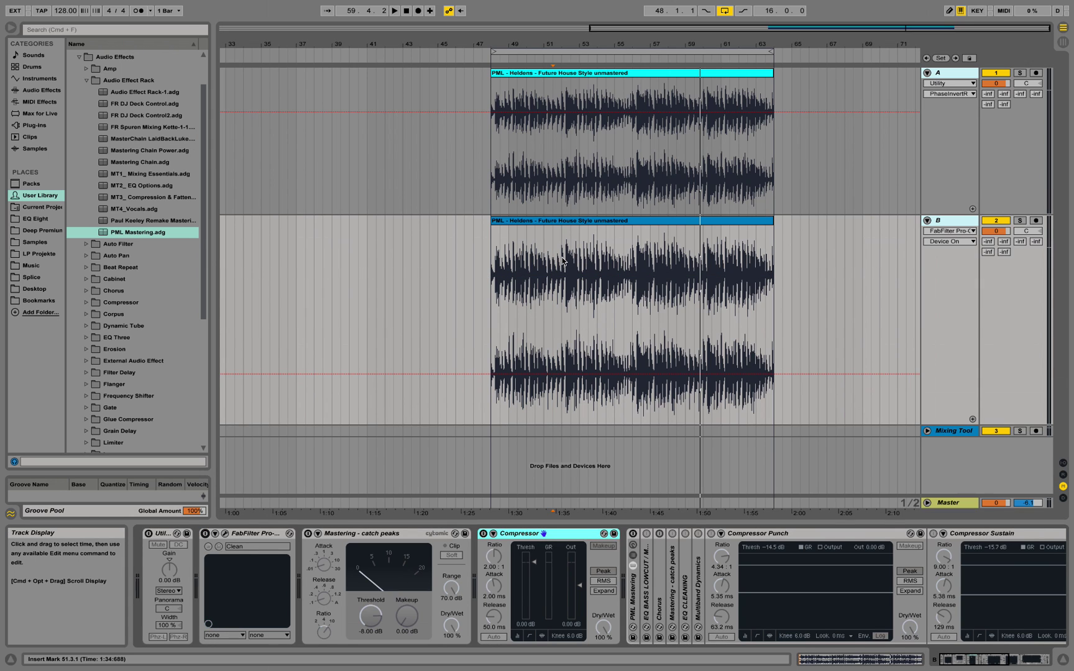
{"action": "left_click", "coordinate": [635, 263]}
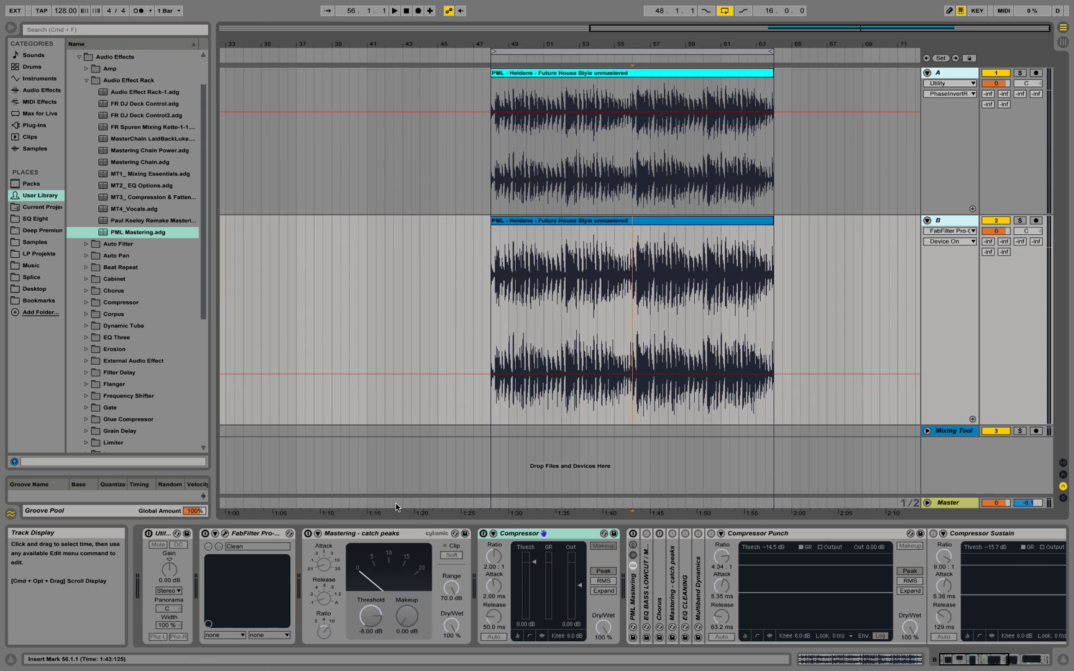
{"action": "left_click", "coordinate": [384, 536]}
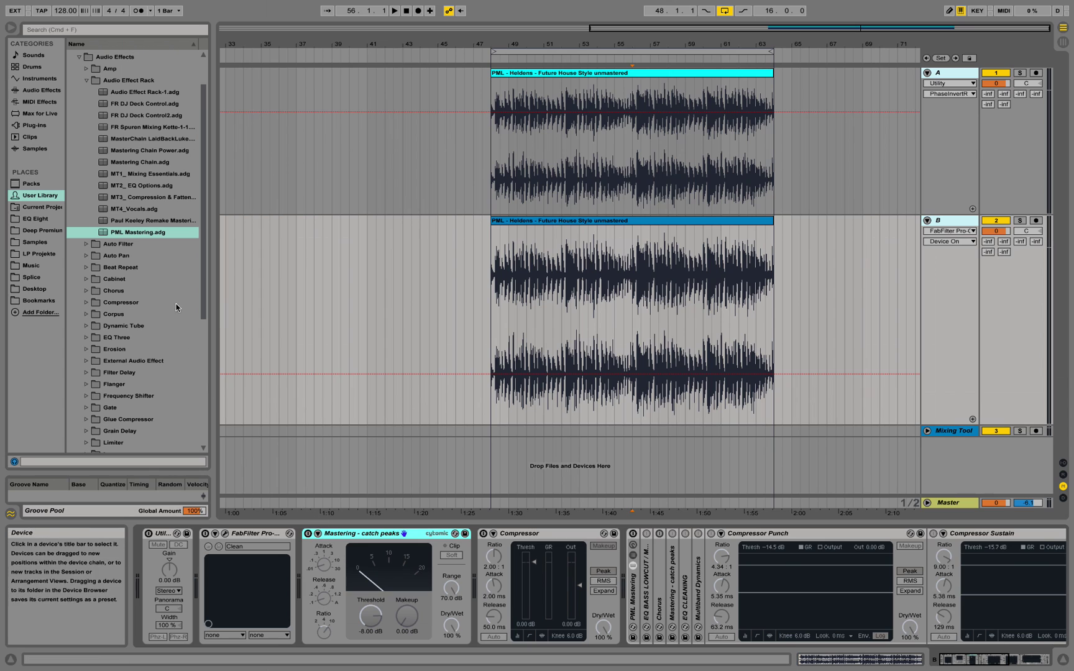
{"action": "key", "text": "Left"}
{"action": "key", "text": "Left"}
- Load the Glue Compressor preset Mastering - catch peaks onto track B's mastering device
{"action": "left_click", "coordinate": [73, 90]}
{"action": "left_click", "coordinate": [41, 90]}
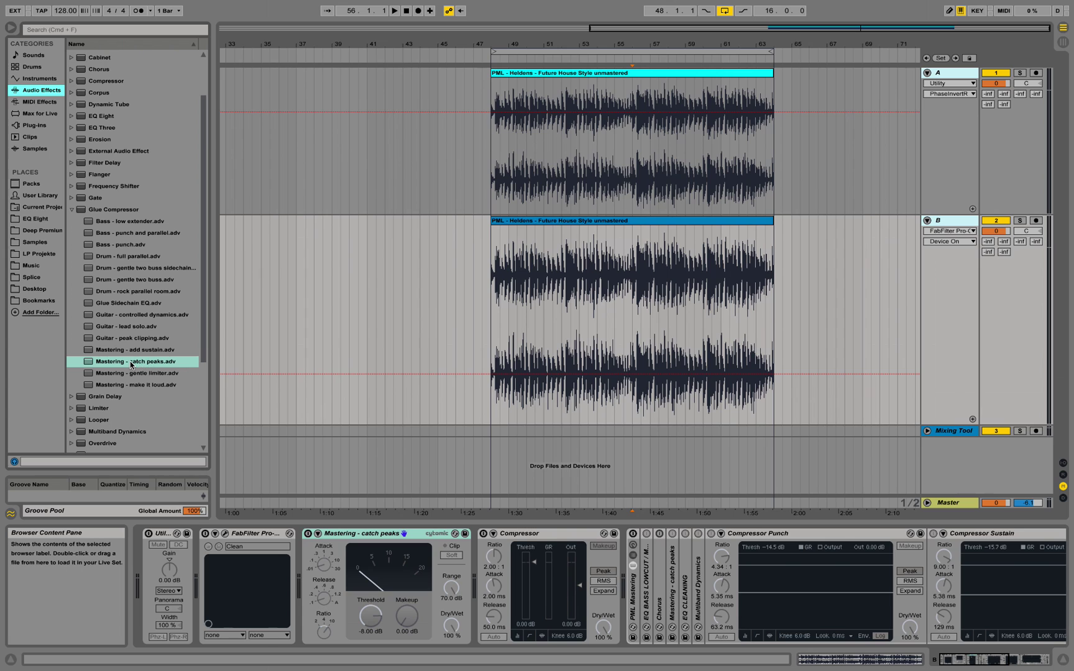
{"action": "left_click_drag", "start_coordinate": [131, 366], "coordinate": [311, 541]}
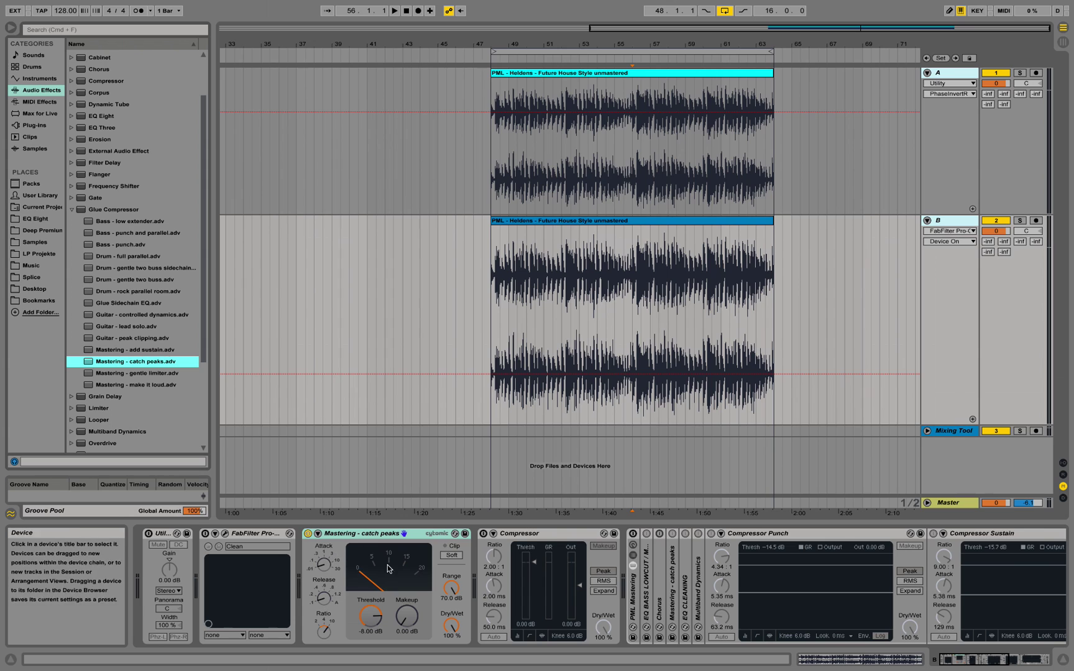
- Play track B back from 51.3.1, then stop
{"action": "left_click", "coordinate": [553, 317]}
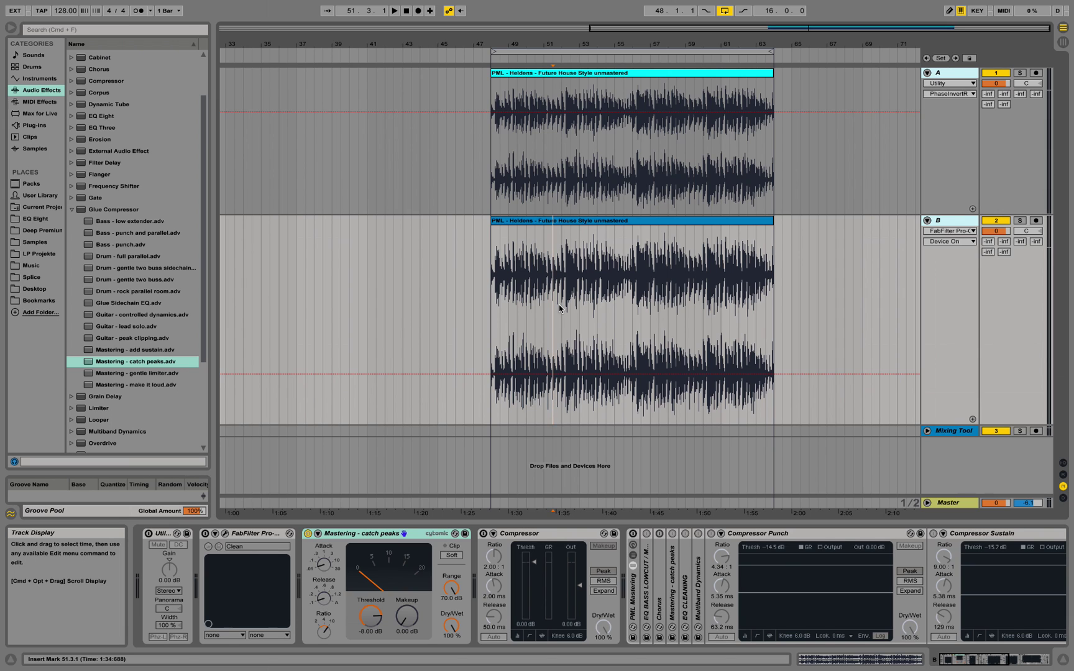
{"action": "key", "text": "space"}
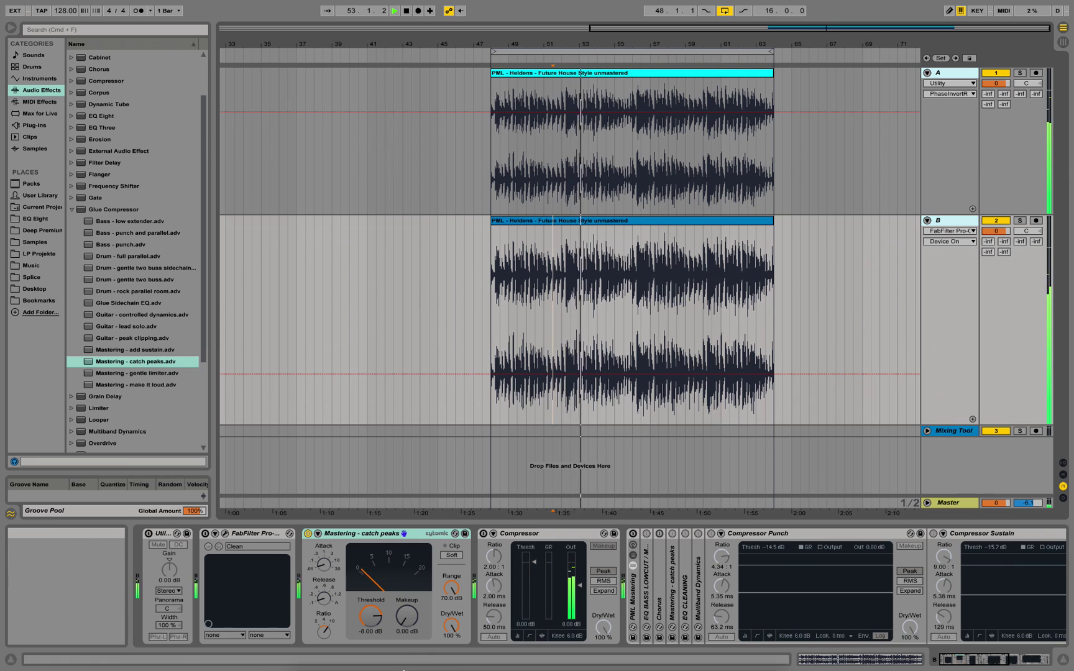
{"action": "mouse_move", "coordinate": [412, 664]}
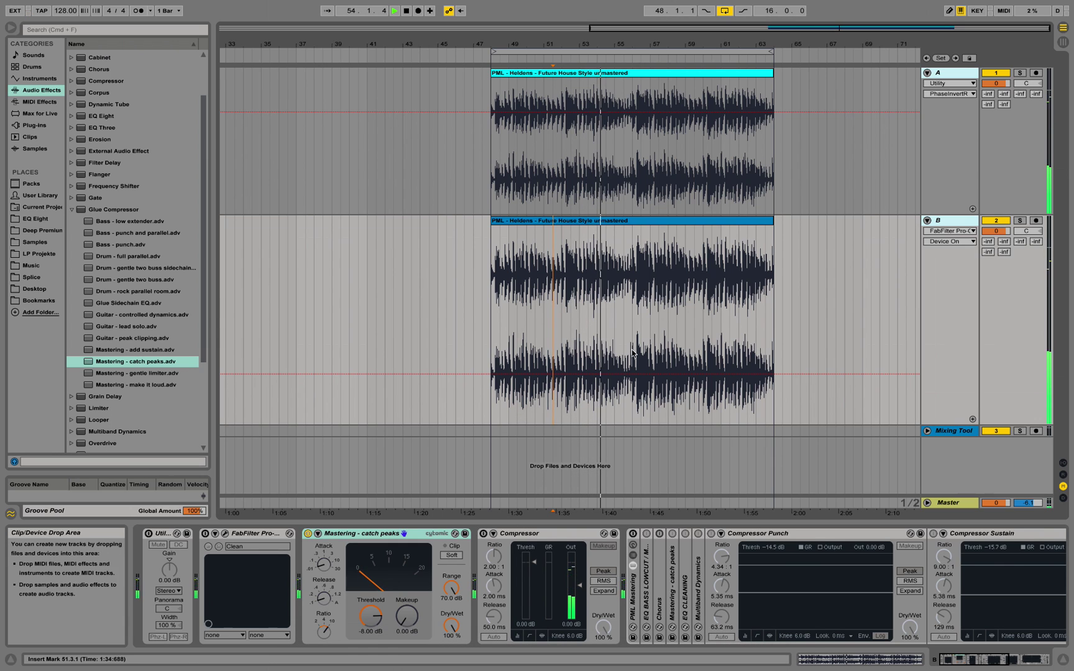
{"action": "key", "text": "space"}
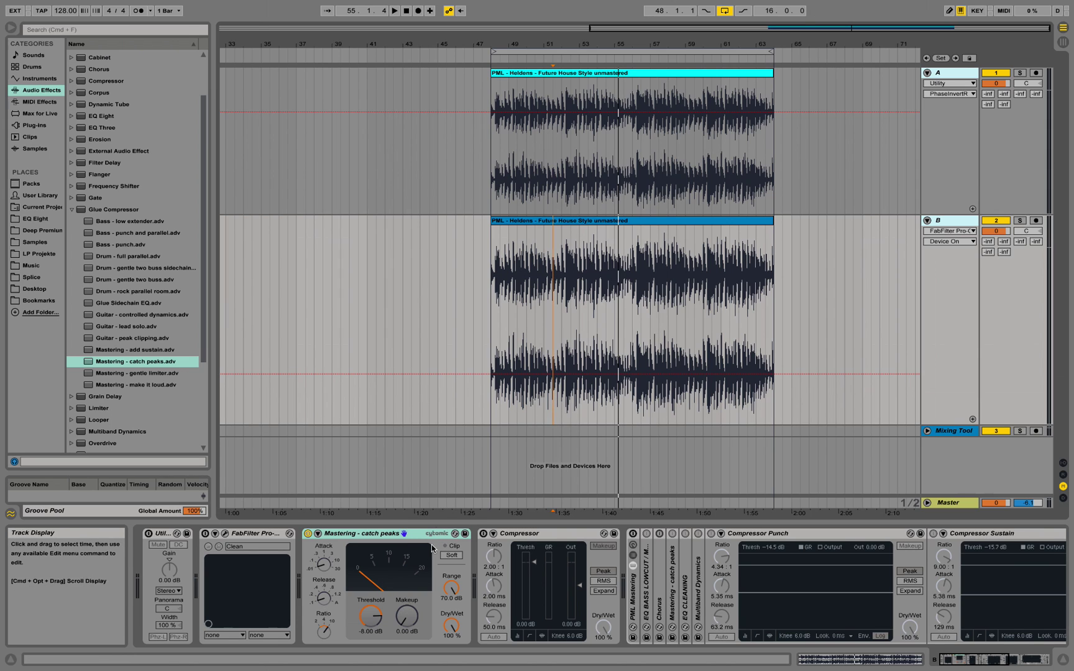
- During playback, drag the catch peaks Threshold from -8.00 dB down to -13.7 dB
{"action": "key", "text": "space"}
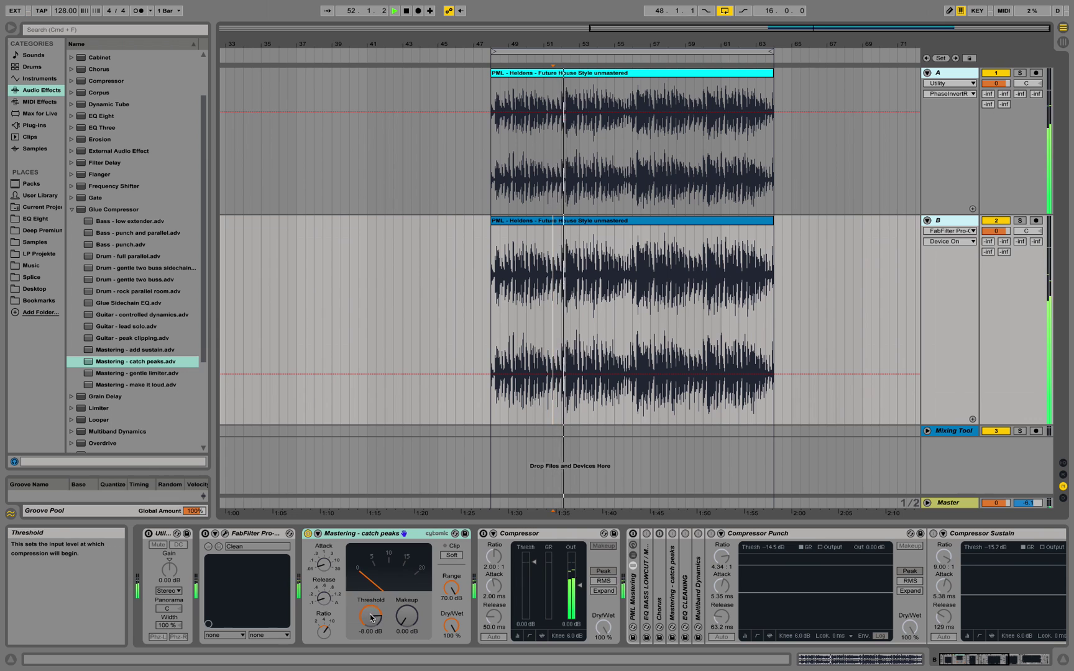
{"action": "mouse_move", "coordinate": [380, 619]}
{"action": "left_mouse_down"}
{"action": "mouse_move", "coordinate": [381, 646]}
{"action": "mouse_move", "coordinate": [372, 618]}
{"action": "left_mouse_up"}
{"action": "key", "text": "space"}
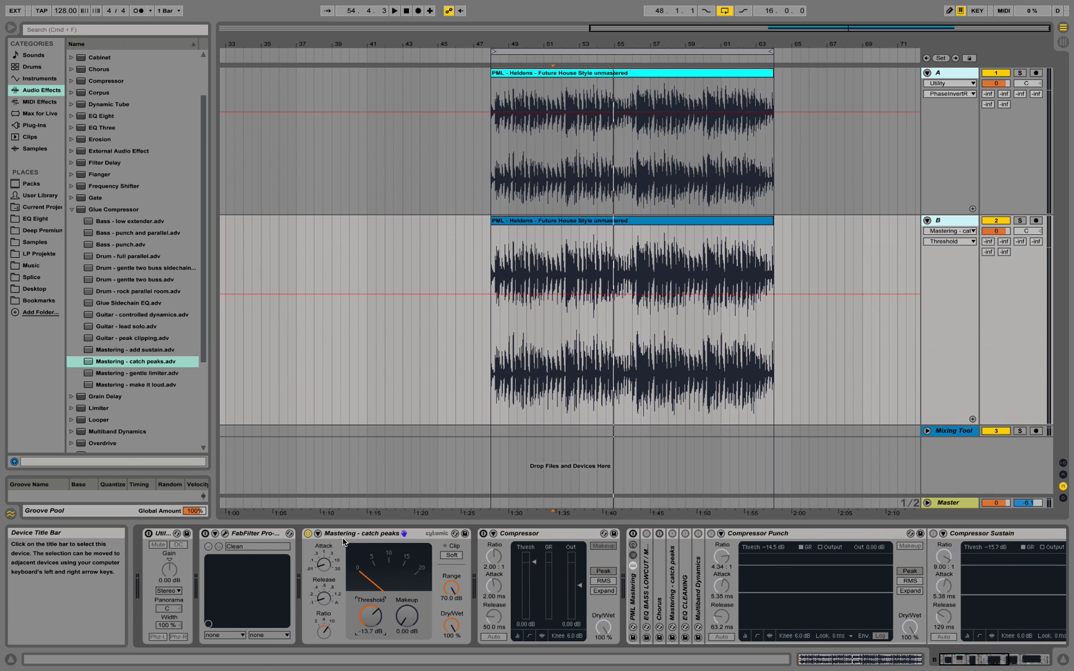
- Toggle the catch peaks compressor and turn on the PML Mastering rack further down the chain
{"action": "left_click", "coordinate": [306, 537]}
{"action": "left_click", "coordinate": [996, 665]}
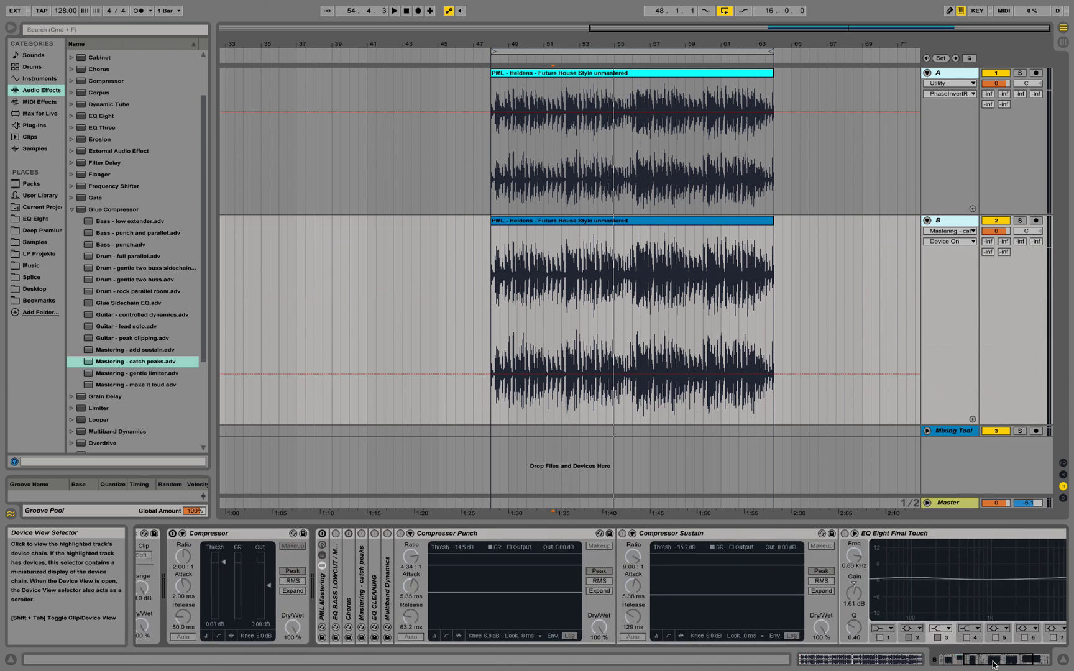
{"action": "mouse_move", "coordinate": [996, 665]}
{"action": "left_mouse_down"}
{"action": "mouse_move", "coordinate": [1010, 664]}
{"action": "mouse_move", "coordinate": [976, 664]}
{"action": "left_mouse_up"}
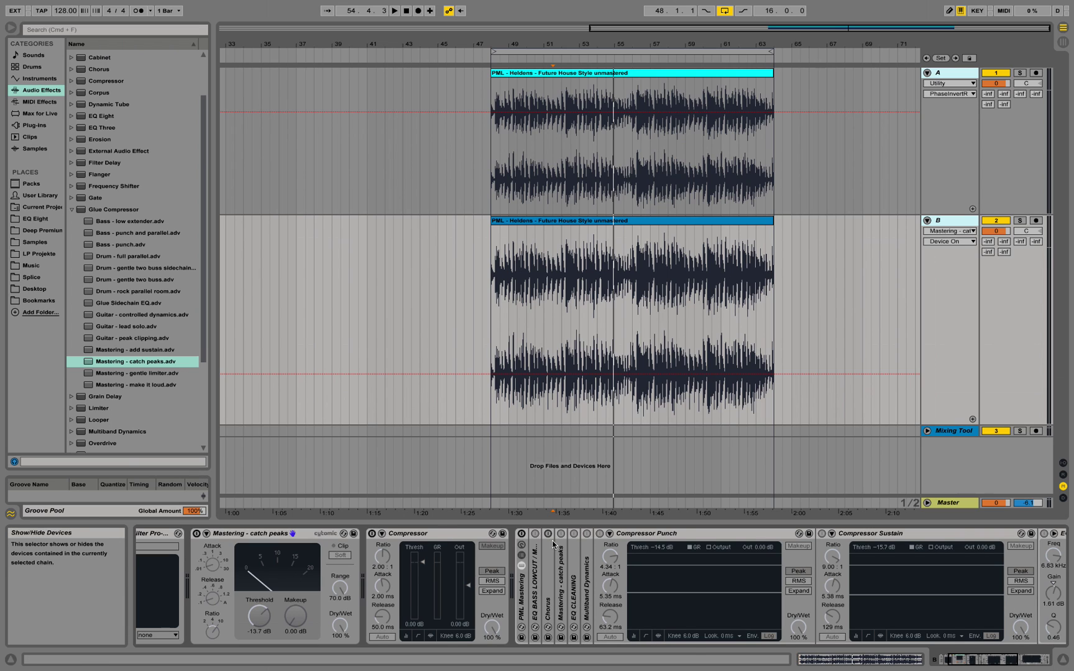
{"action": "left_click", "coordinate": [520, 536]}
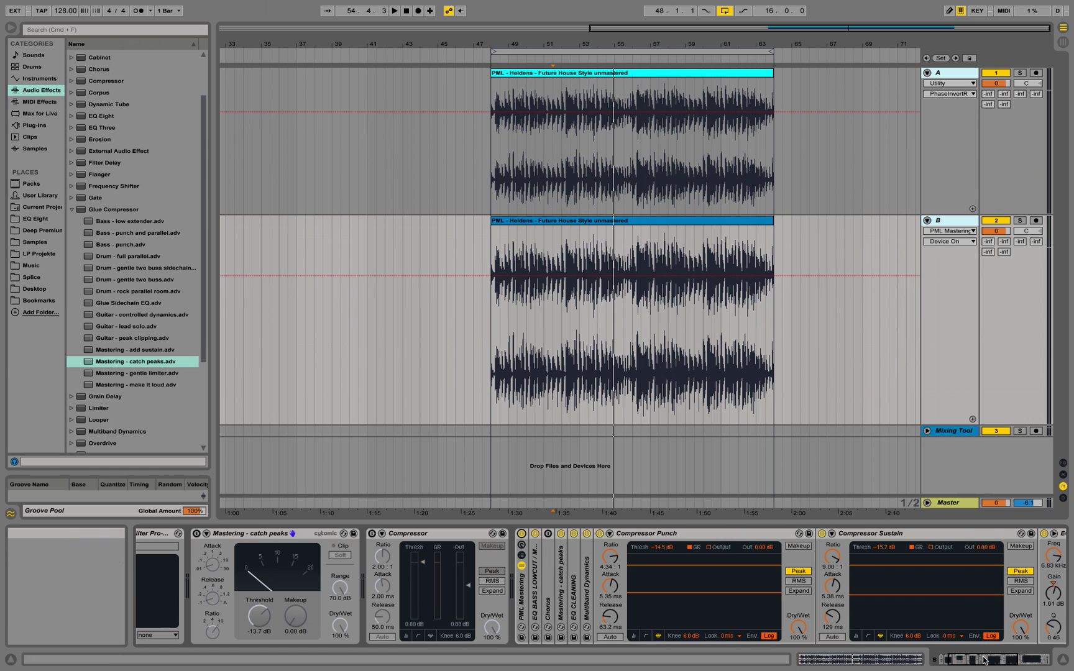
{"action": "left_click", "coordinate": [1006, 664]}
{"action": "left_click_drag", "start_coordinate": [1006, 663], "coordinate": [974, 664]}
- Fold Compressor, Mastering - catch peaks, FabFilter Pro-Q and Utility into narrow strips
{"action": "double_click", "coordinate": [531, 533]}
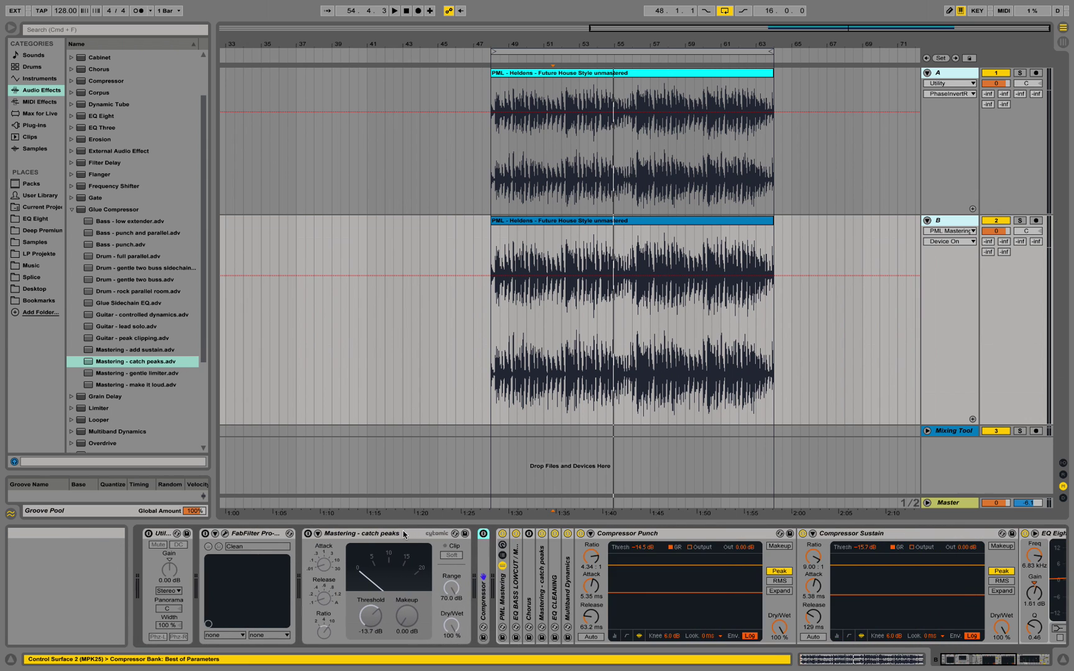
{"action": "double_click", "coordinate": [347, 534]}
{"action": "double_click", "coordinate": [247, 534]}
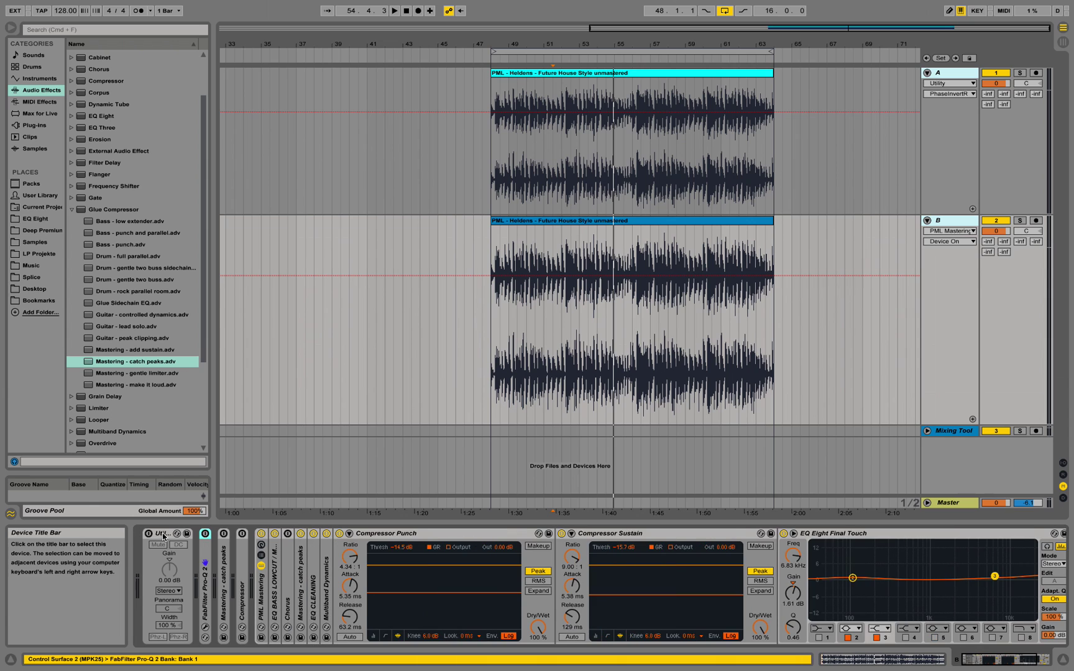
{"action": "double_click", "coordinate": [163, 533]}
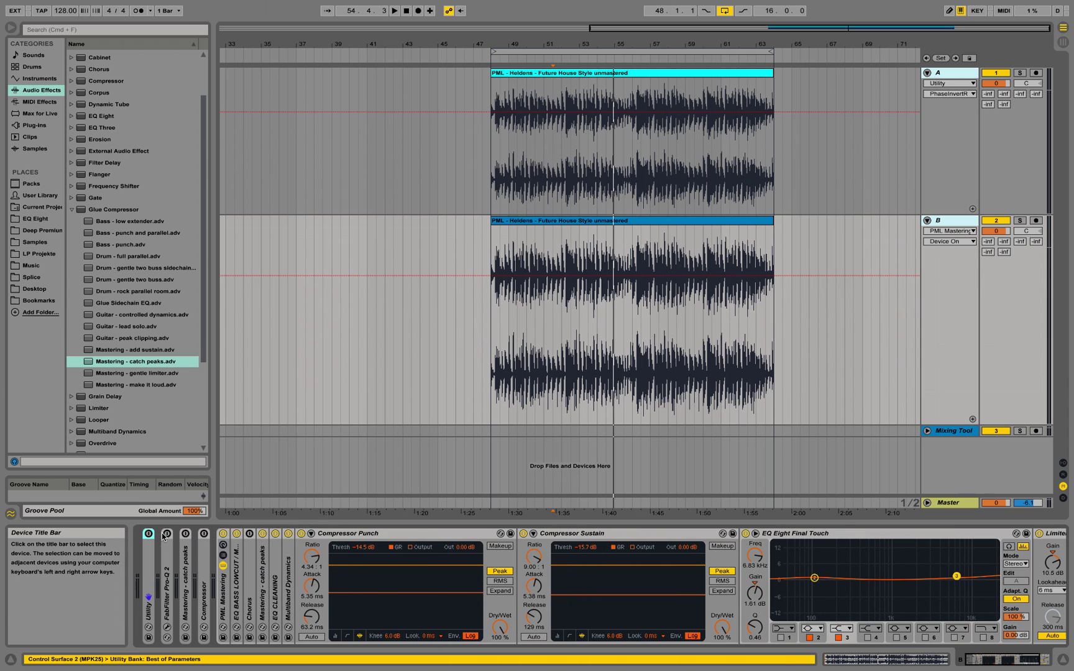
- Inspect EQ BASS LOWCUT, EQ CLEANING and Multiband Dynamics, refolding them, and unfold the catch-peaks compressor
{"action": "double_click", "coordinate": [236, 595]}
{"action": "double_click", "coordinate": [264, 533]}
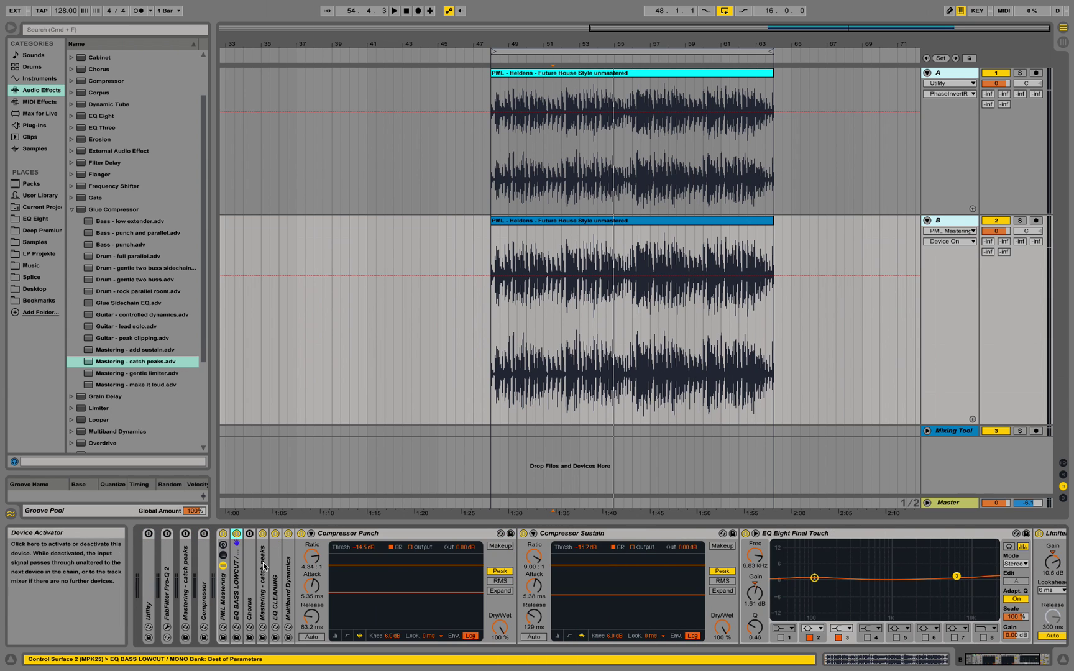
{"action": "double_click", "coordinate": [264, 569]}
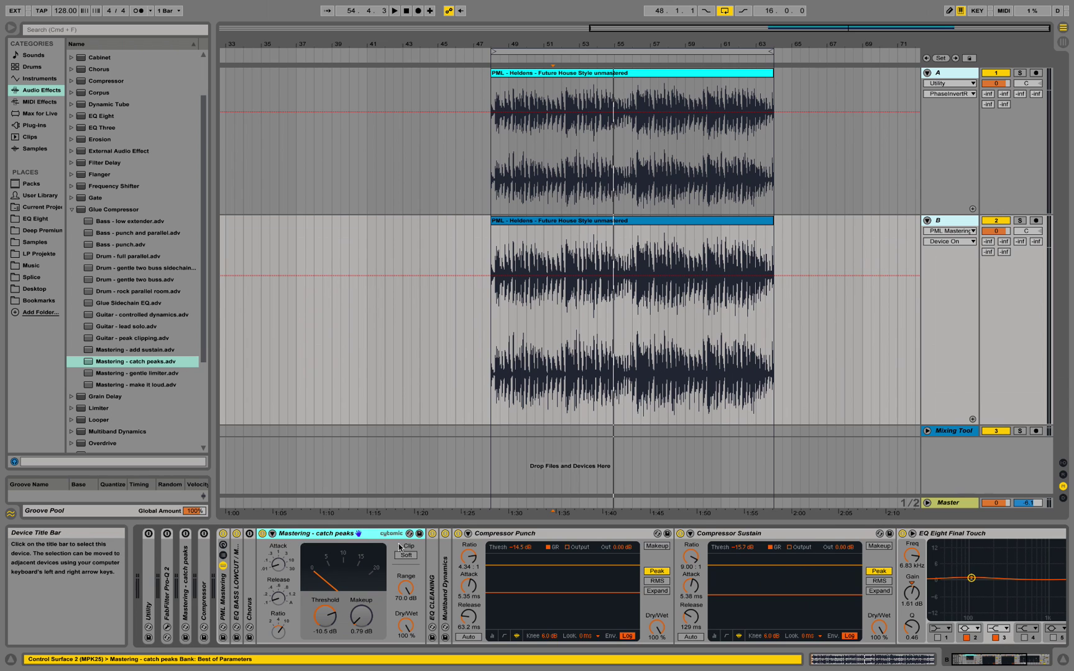
{"action": "double_click", "coordinate": [434, 571]}
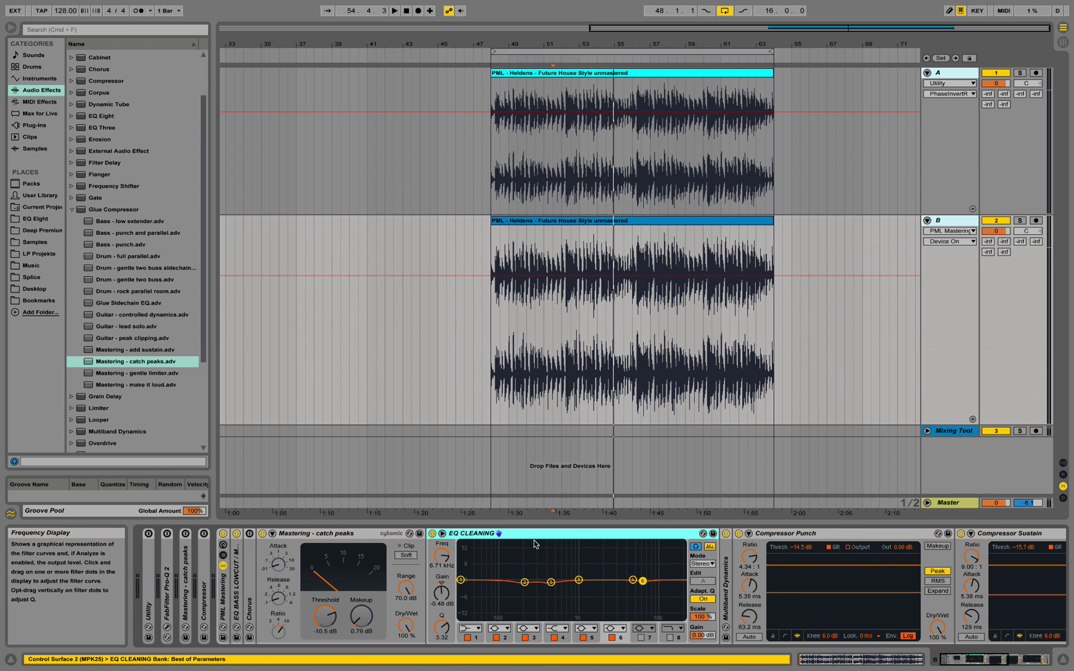
{"action": "double_click", "coordinate": [535, 534]}
{"action": "double_click", "coordinate": [445, 572]}
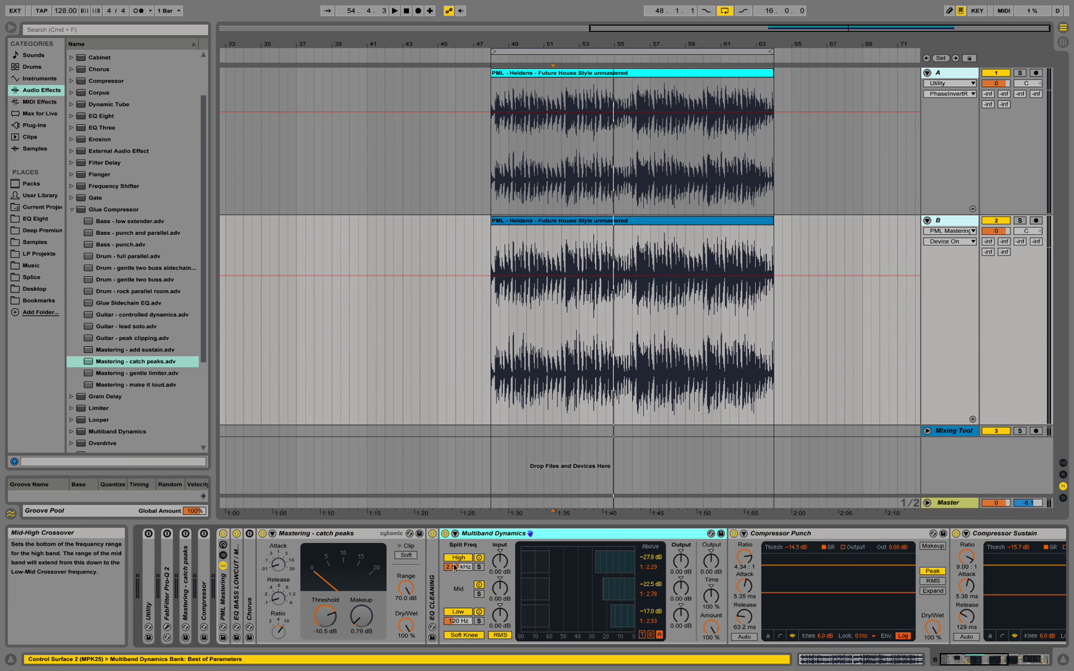
{"action": "double_click", "coordinate": [556, 535]}
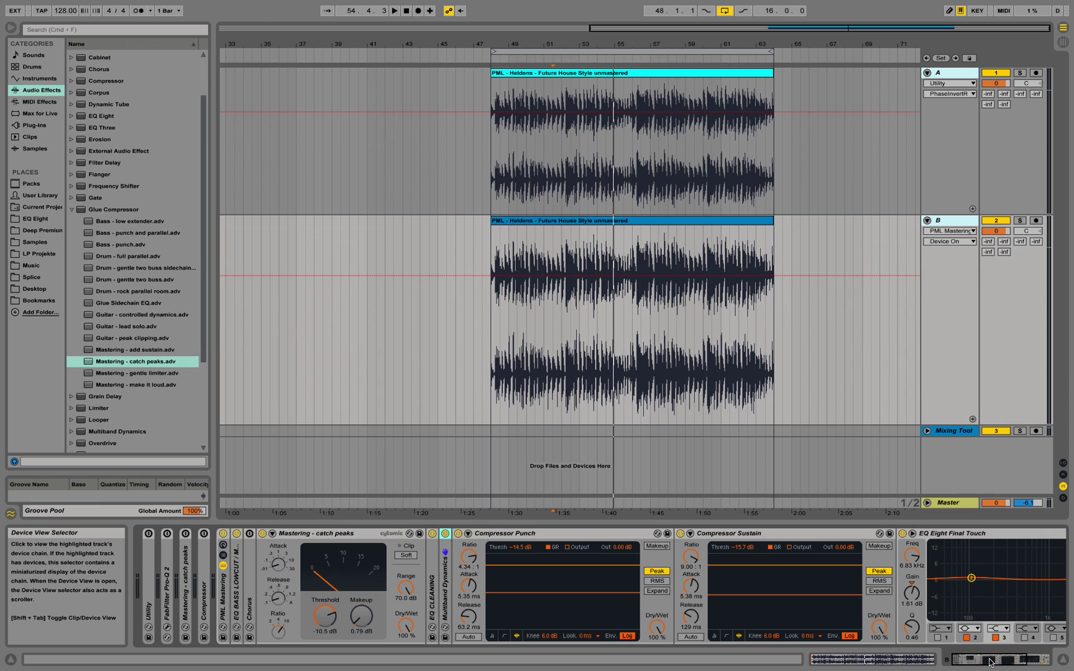
- Lower the chain-end Limiter's Gain from 10.5 dB to 5.60 dB
{"action": "left_click_drag", "start_coordinate": [993, 661], "coordinate": [1027, 664]}
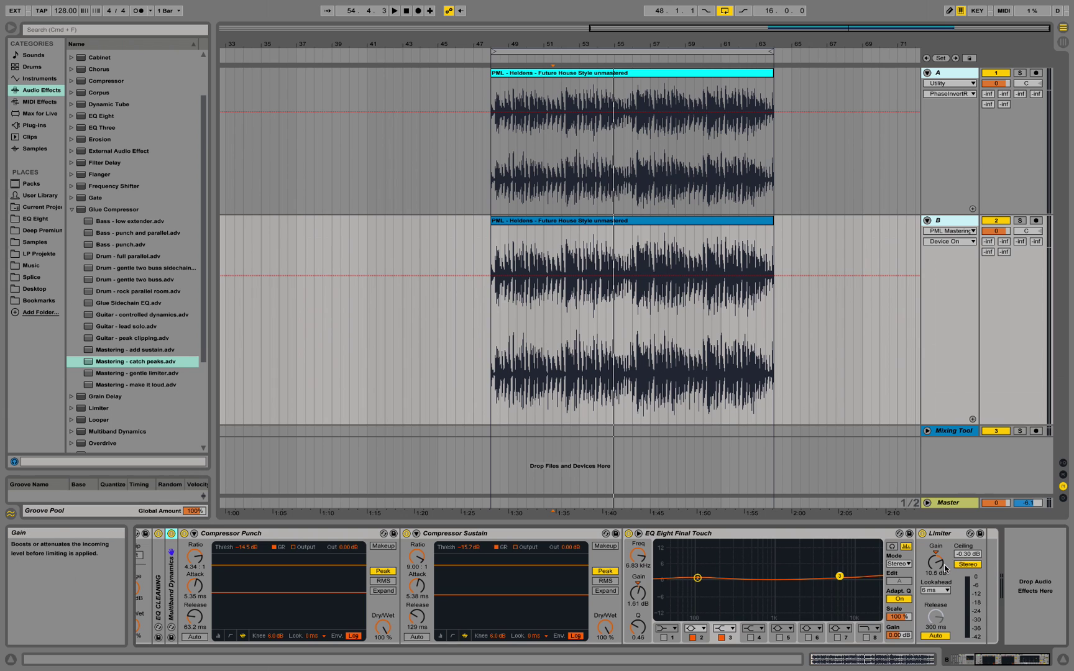
{"action": "left_click_drag", "start_coordinate": [935, 563], "coordinate": [936, 587]}
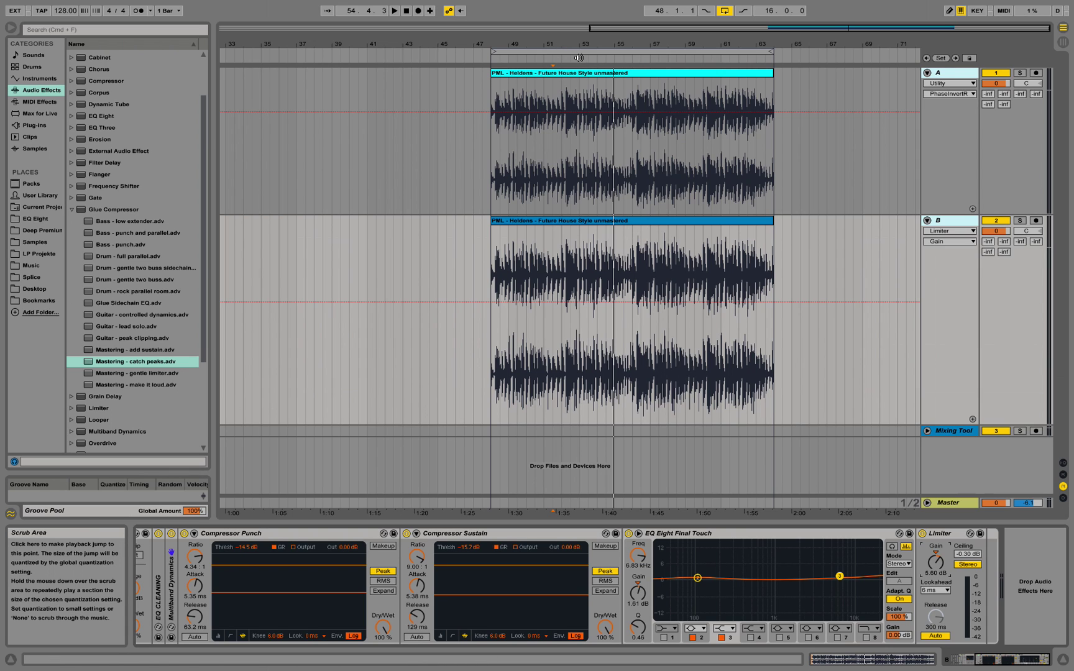
- Play track B from bar 53, lower the Limiter Gain to 2.70 dB, then return to the chain start
{"action": "left_click", "coordinate": [580, 264]}
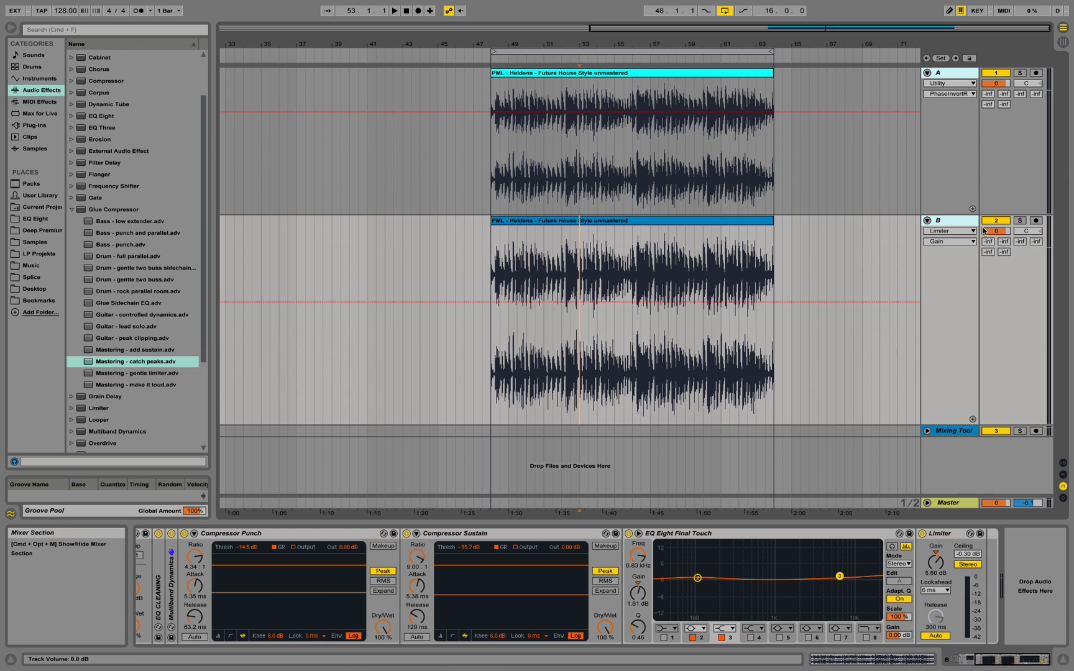
{"action": "key", "text": "space"}
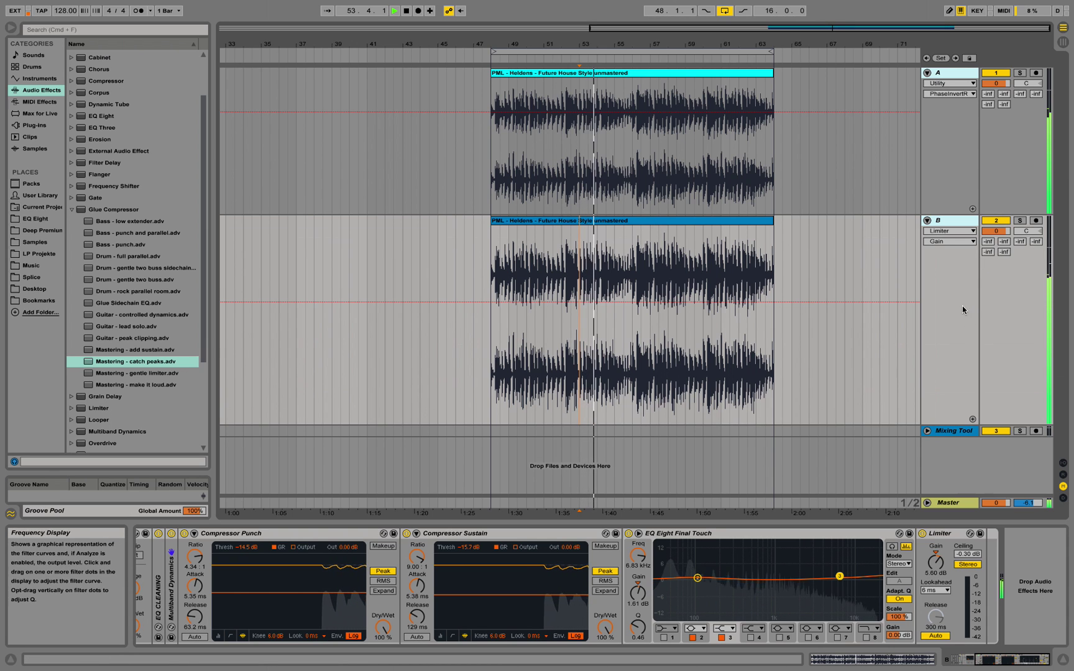
{"action": "left_click_drag", "start_coordinate": [1026, 658], "coordinate": [1009, 653]}
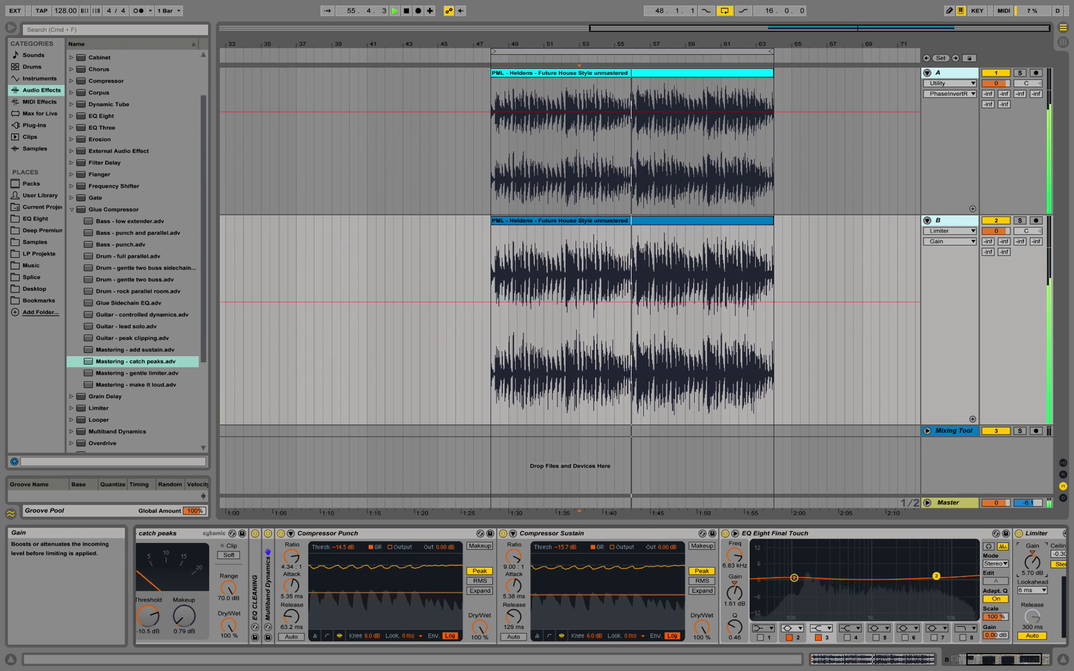
{"action": "mouse_move", "coordinate": [1031, 563]}
{"action": "left_mouse_down"}
{"action": "mouse_move", "coordinate": [1031, 553]}
{"action": "mouse_move", "coordinate": [1032, 580]}
{"action": "left_mouse_up"}
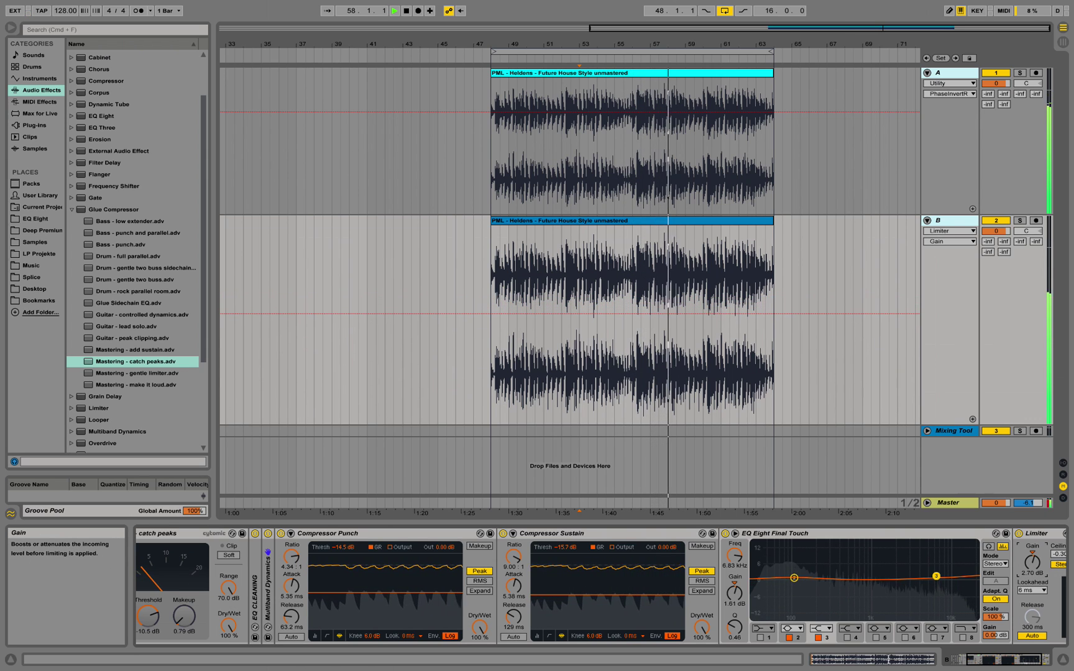
{"action": "left_click", "coordinate": [1037, 657]}
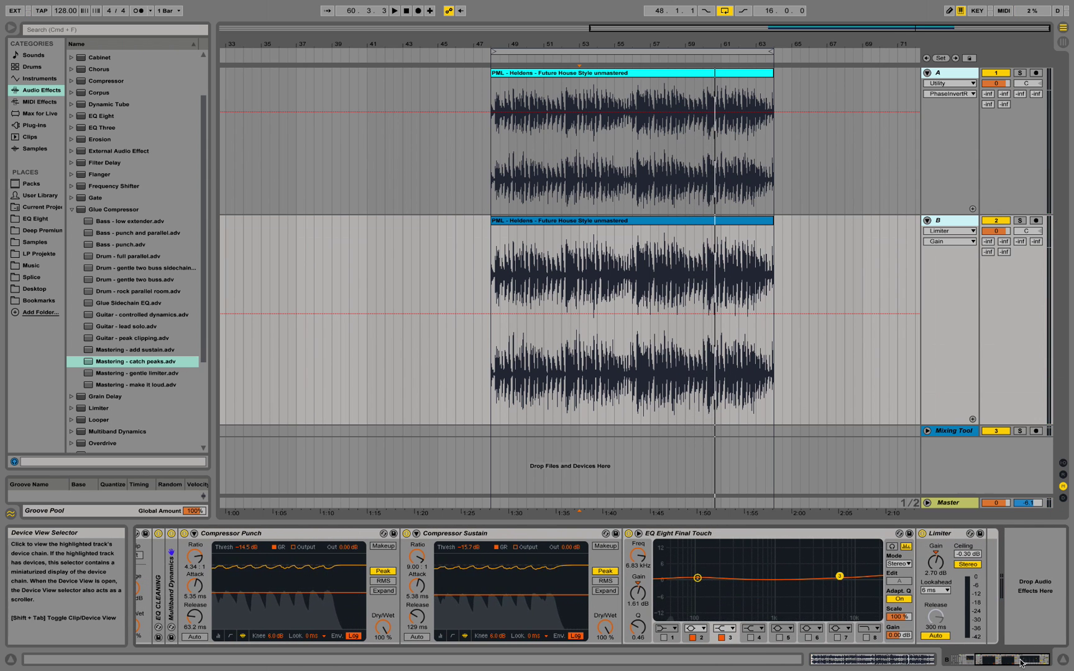
{"action": "left_click", "coordinate": [984, 659]}
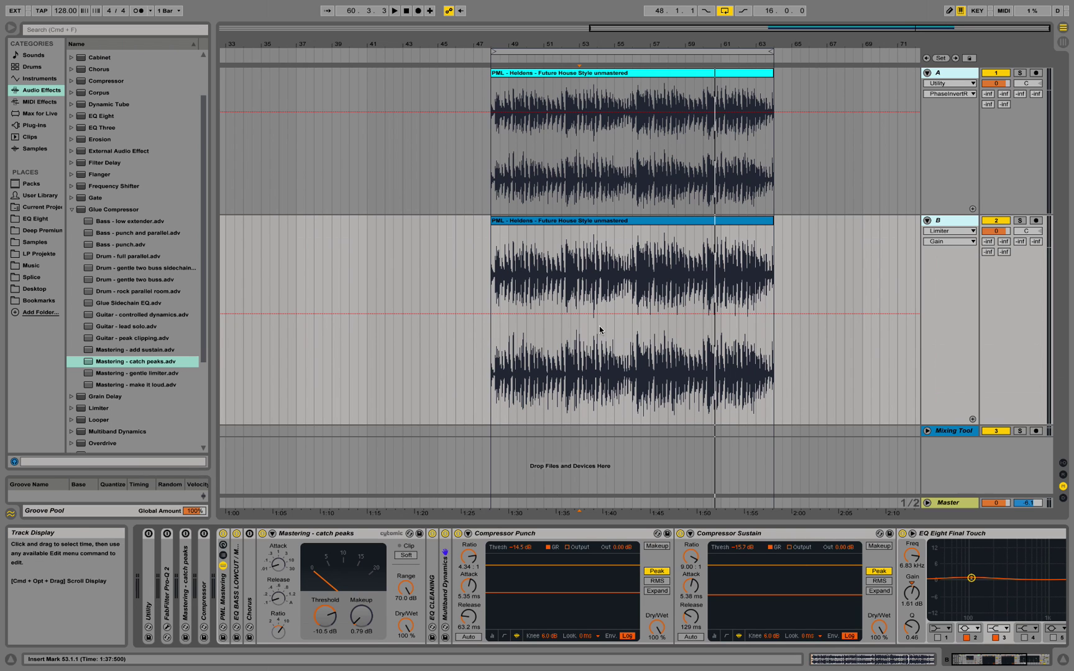
- Bypass track B's PML Mastering rack with its Device Activator
{"action": "left_click", "coordinate": [223, 534]}
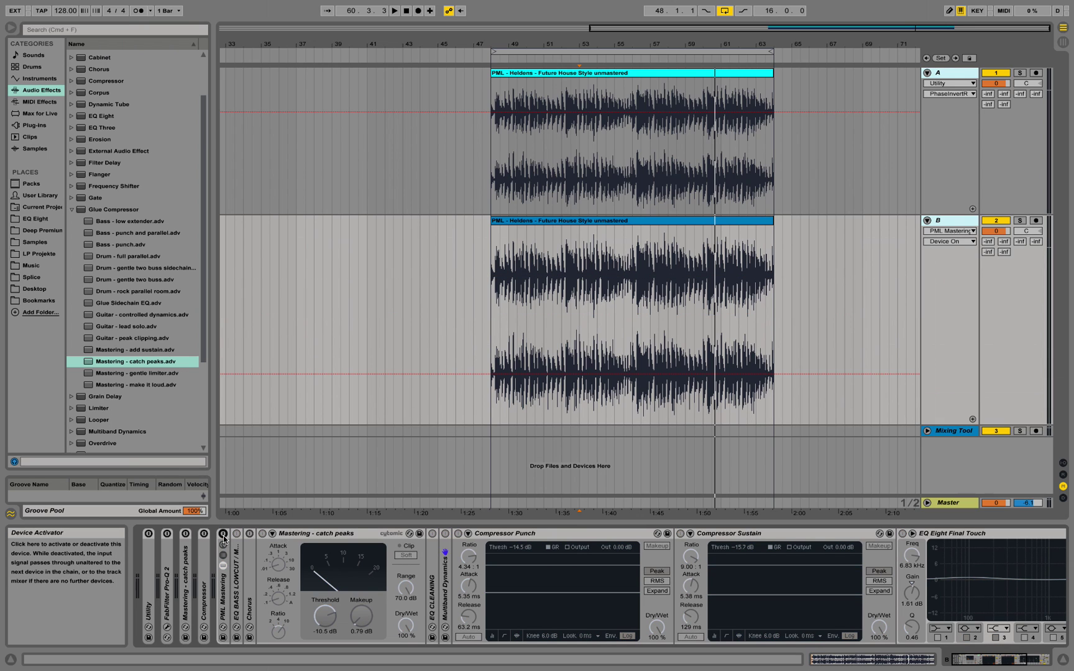
{"action": "mouse_move", "coordinate": [767, 4]}
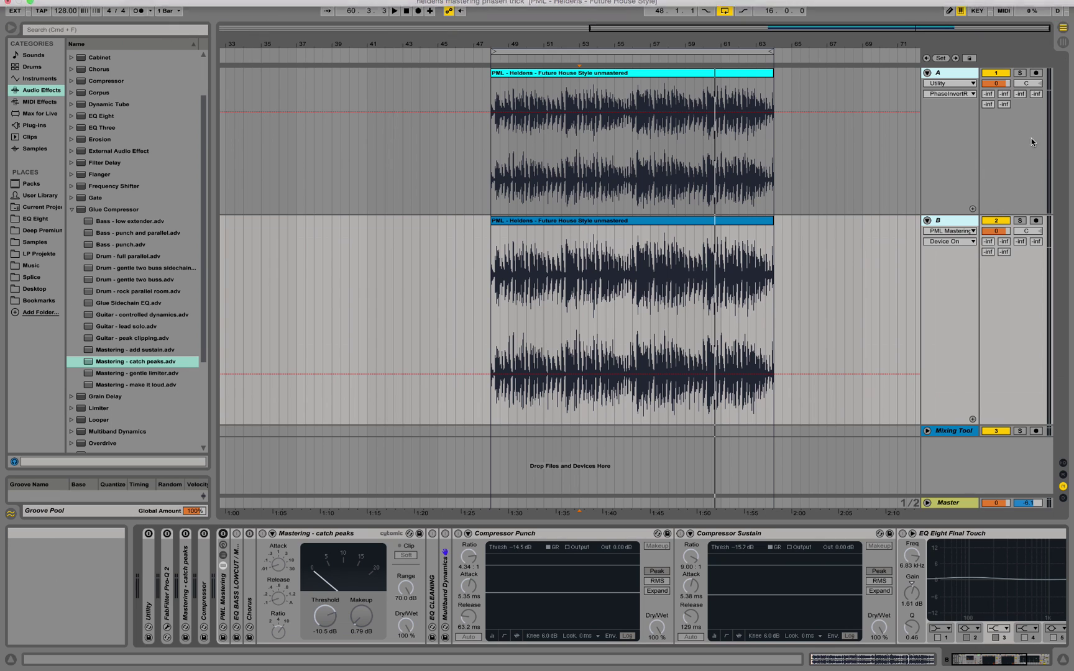
- Show track A's Utility and re-engage phase inversion on both Phz-L and Phz-R
{"action": "left_click", "coordinate": [472, 382]}
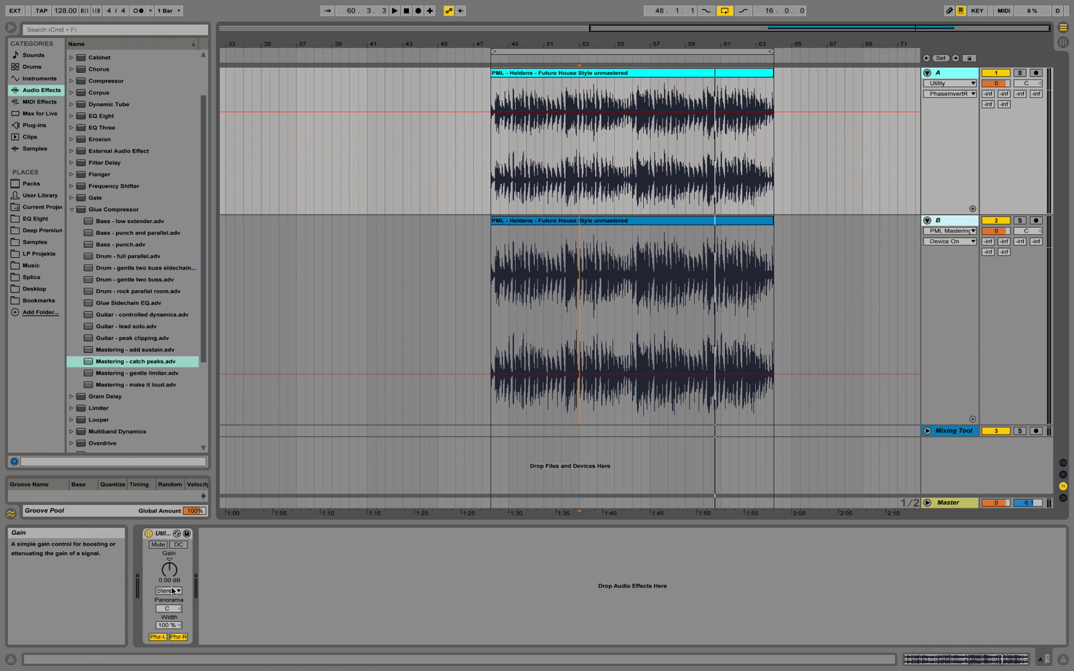
{"action": "left_click", "coordinate": [159, 638]}
{"action": "left_click", "coordinate": [161, 638]}
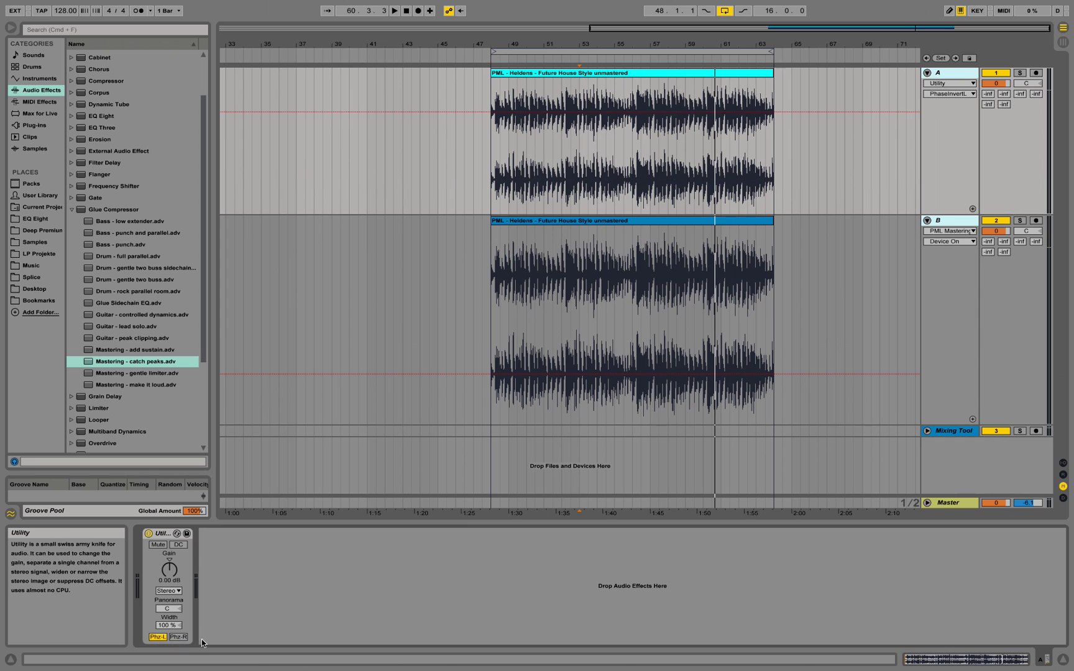
{"action": "left_click", "coordinate": [176, 640]}
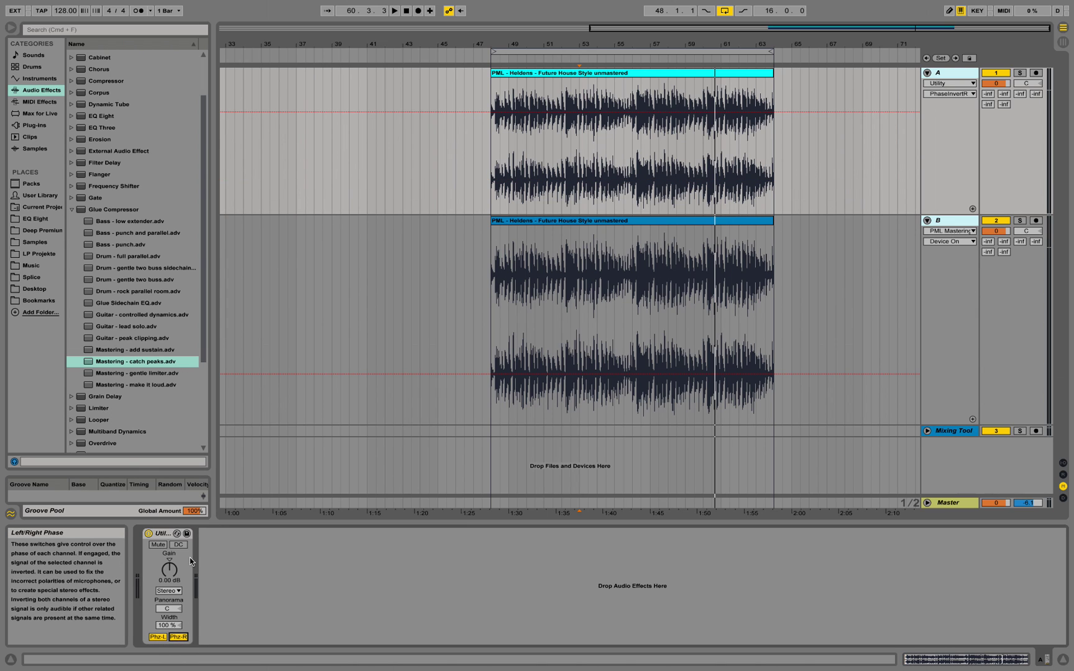